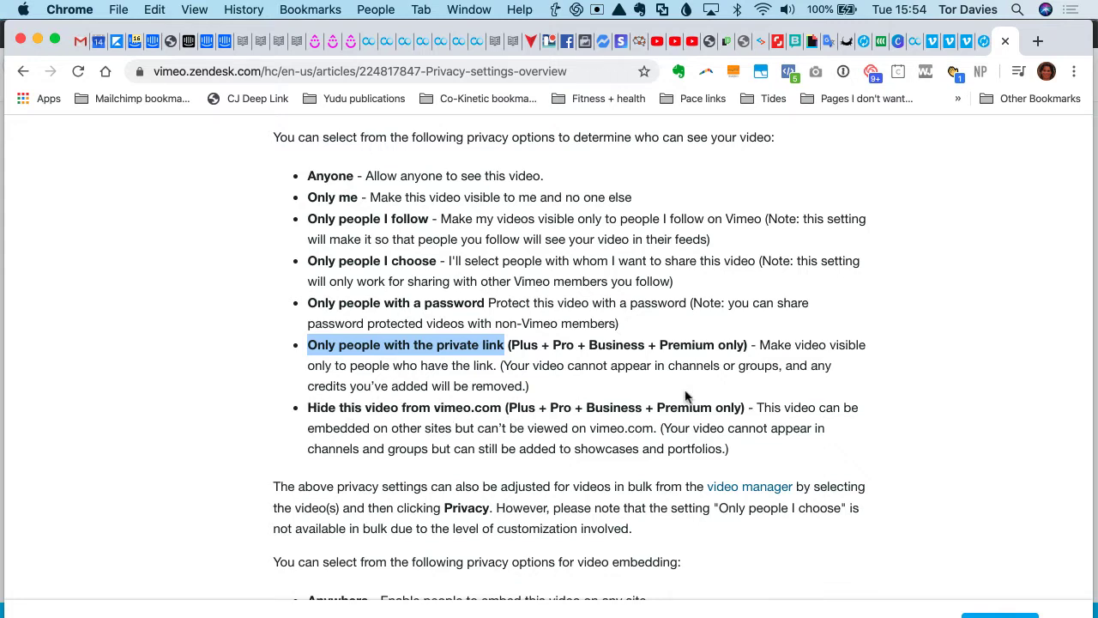
# - Leave the privacy help article and set the uploading video's privacy to "Hide this video from Vimeo"
pyautogui.scroll(-1, 686, 396)
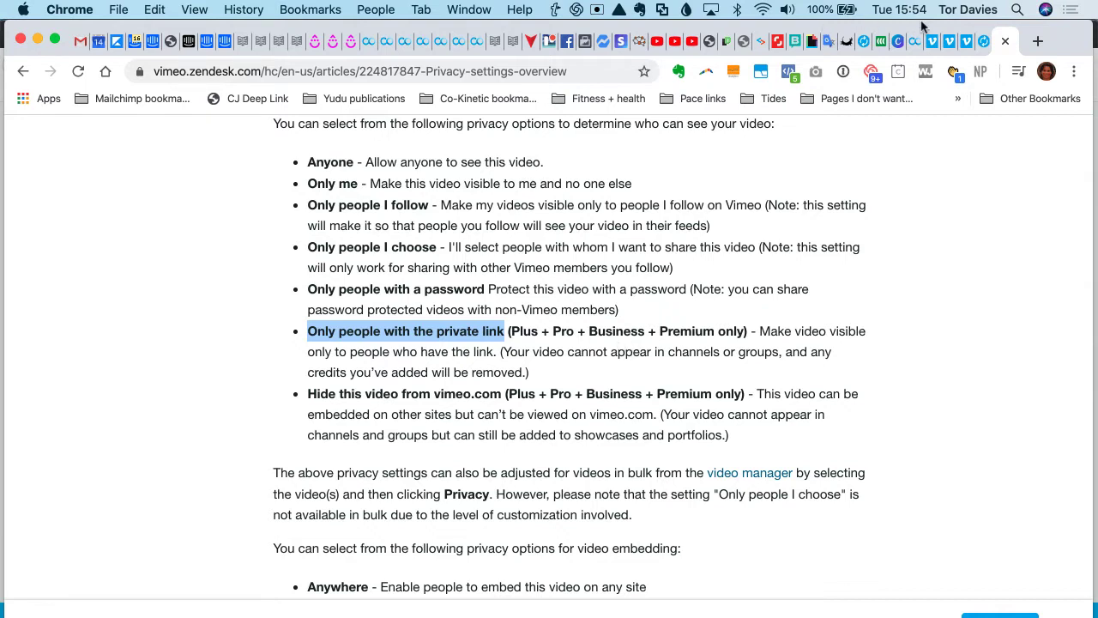
pyautogui.click(847, 41)
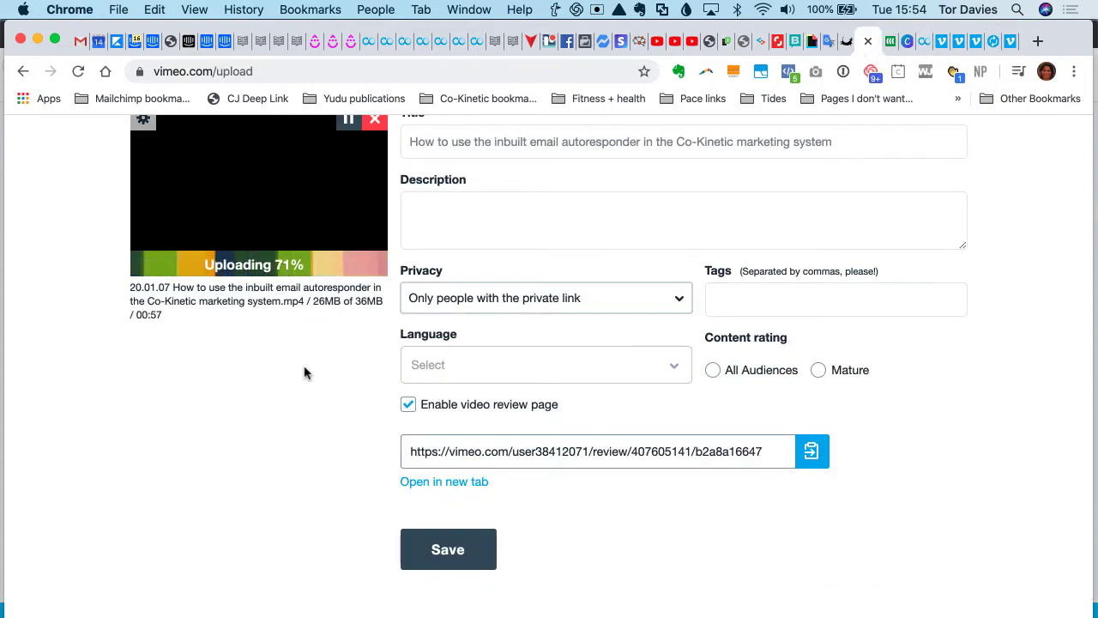
pyautogui.scroll(1, 306, 372)
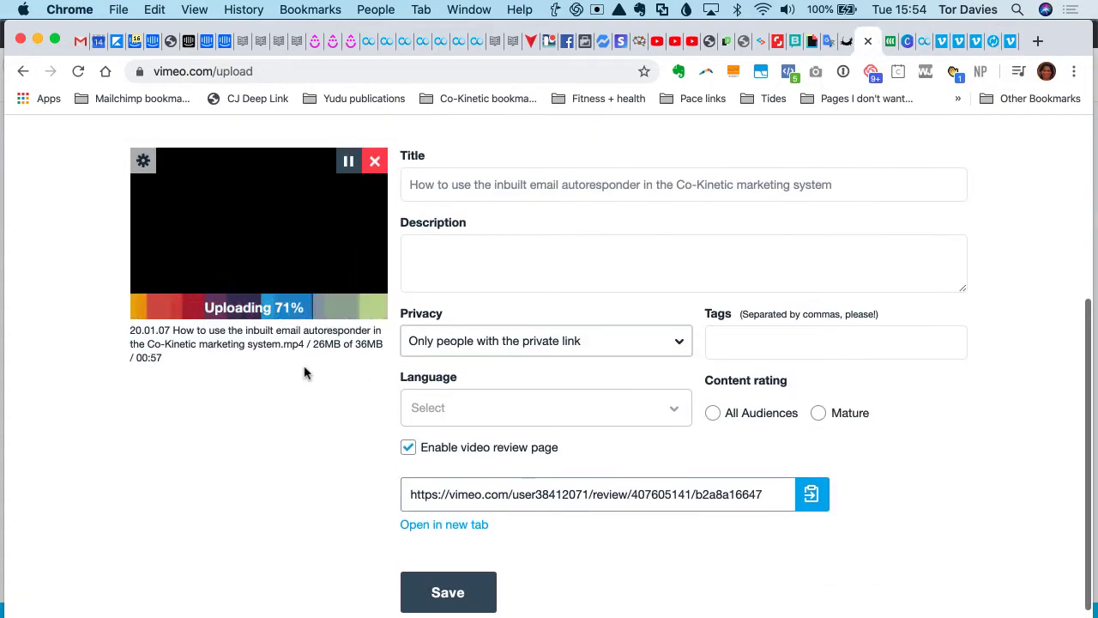
pyautogui.click(514, 350)
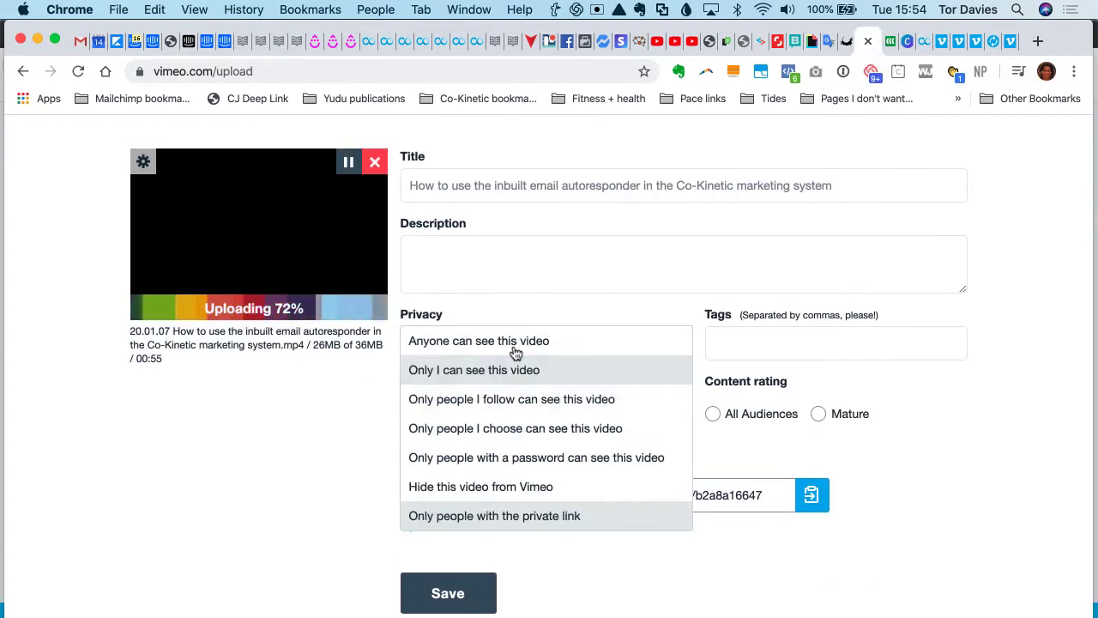
pyautogui.click(522, 495)
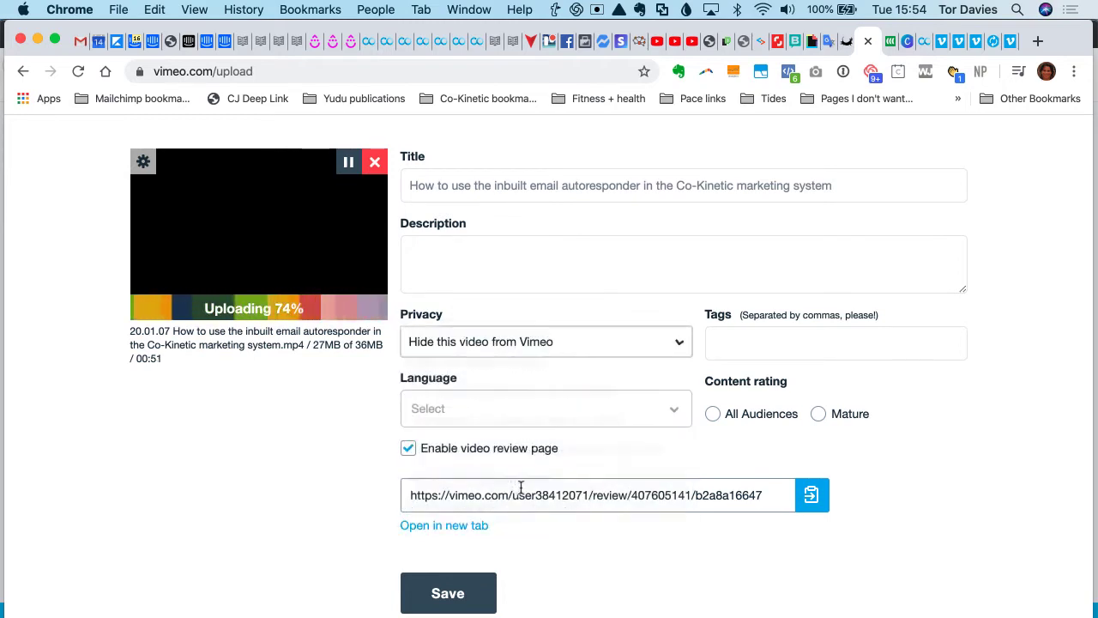
# - Set the video's language to English (United Kingdom) and save it with the video review page disabled
pyautogui.click(656, 411)
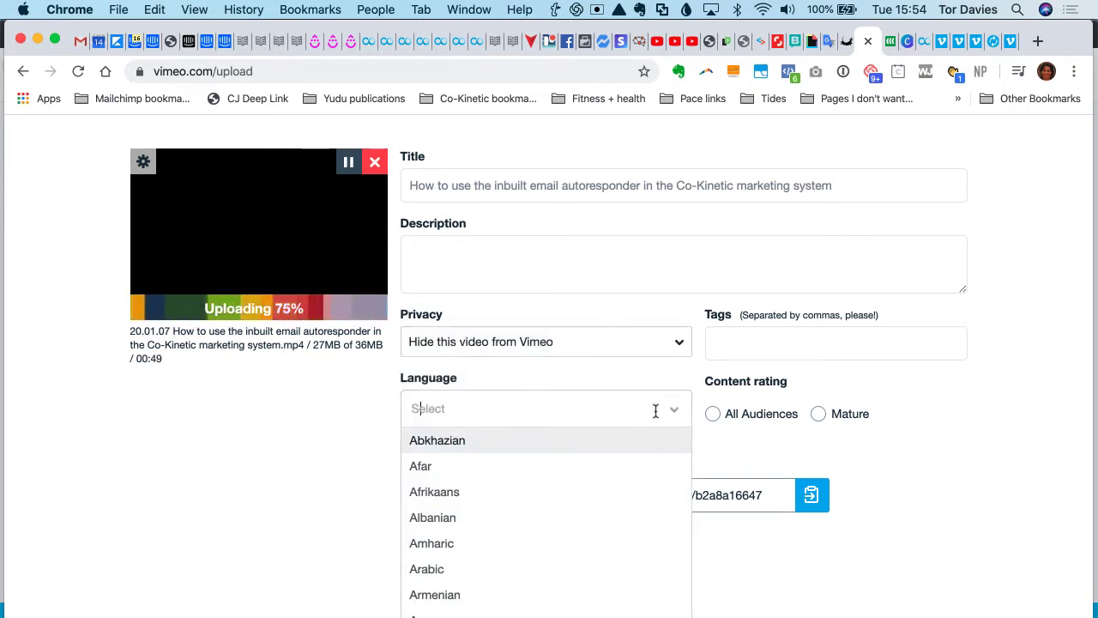
pyautogui.write('Engl')
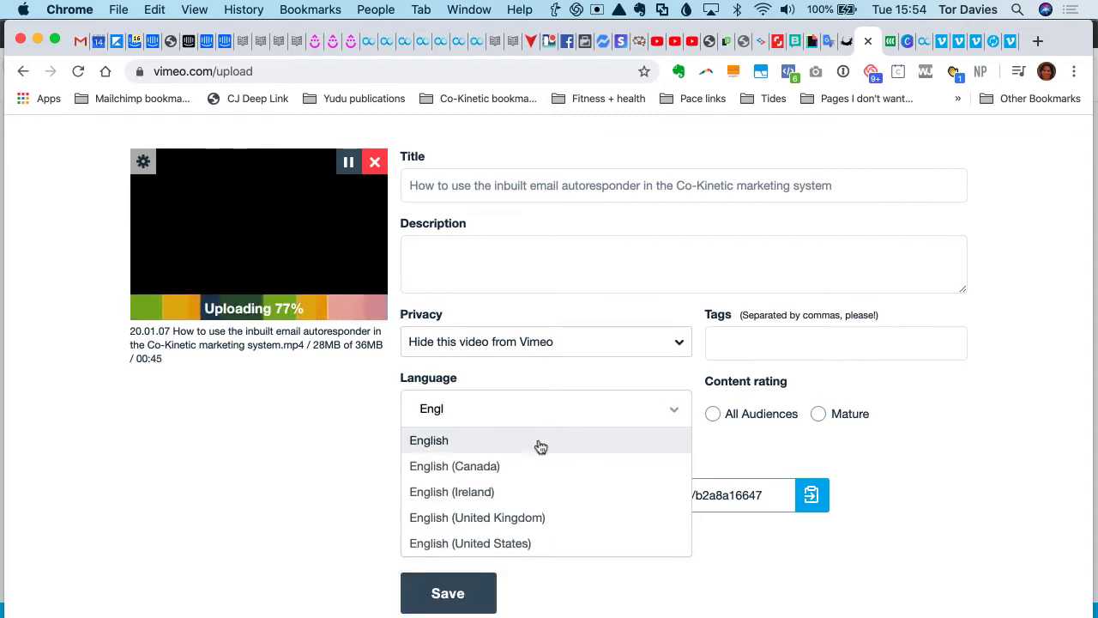
pyautogui.click(527, 518)
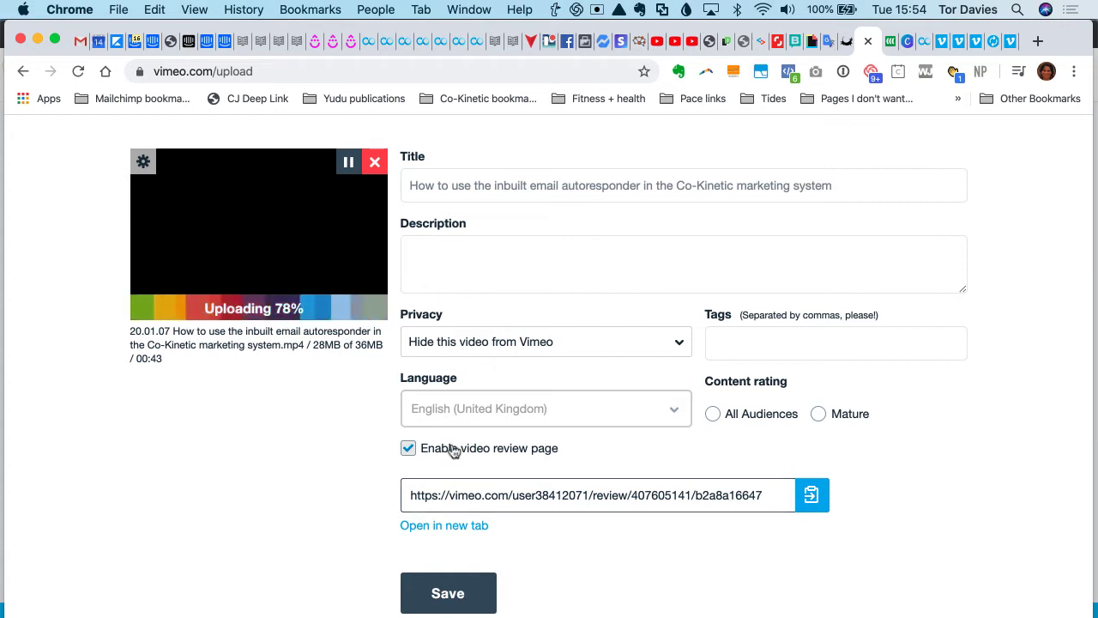
pyautogui.click(410, 448)
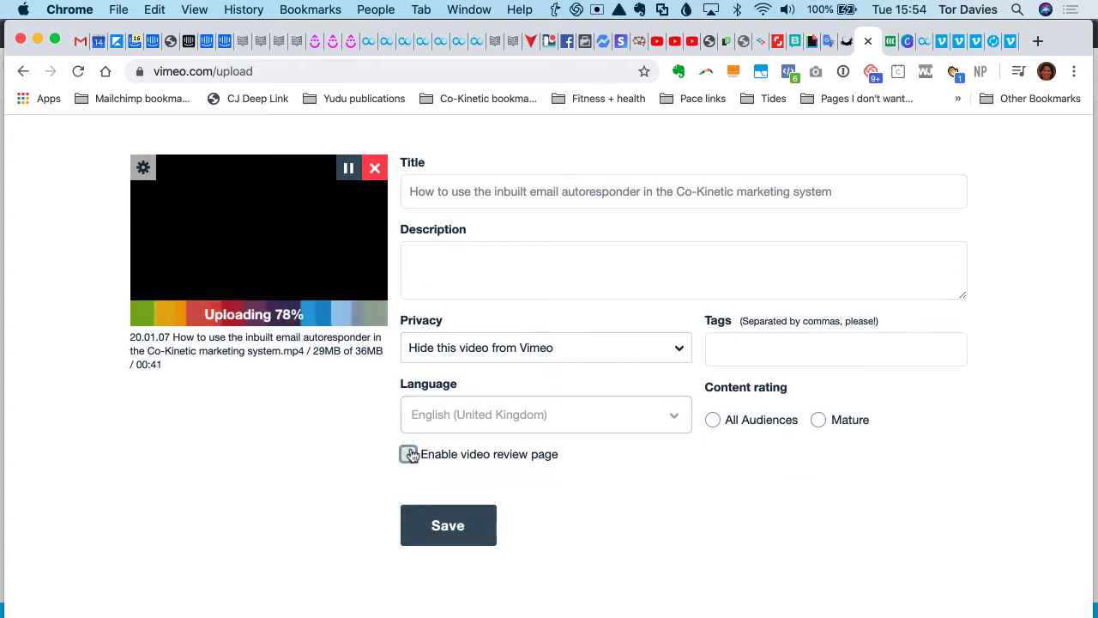
pyautogui.click(473, 532)
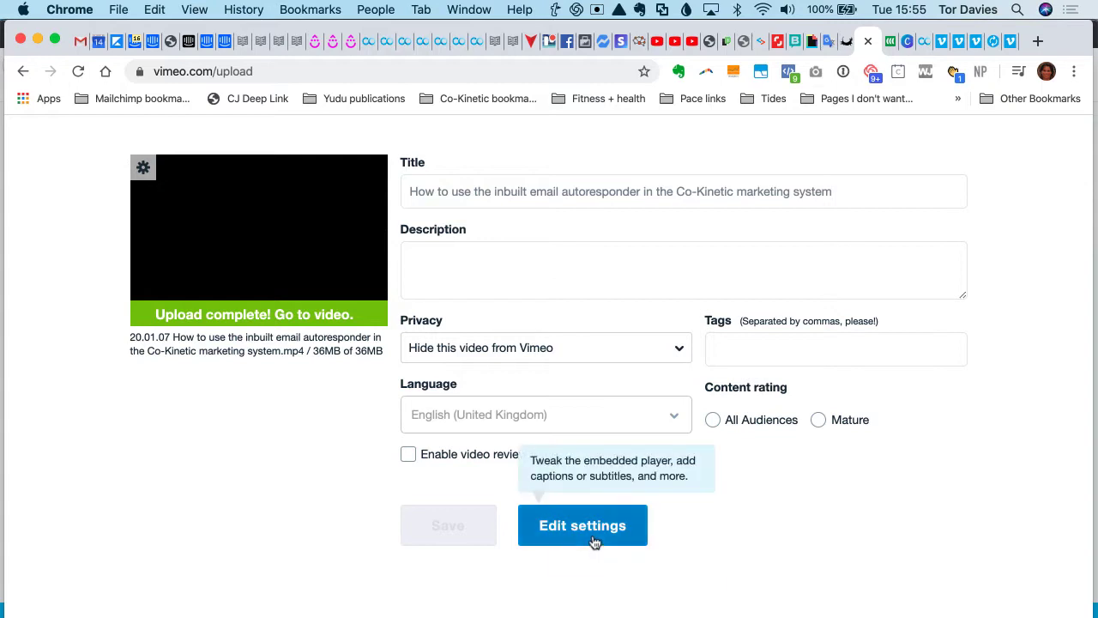
# - Open the uploaded video's privacy settings and review the specific domains where it can be embedded
pyautogui.click(590, 538)
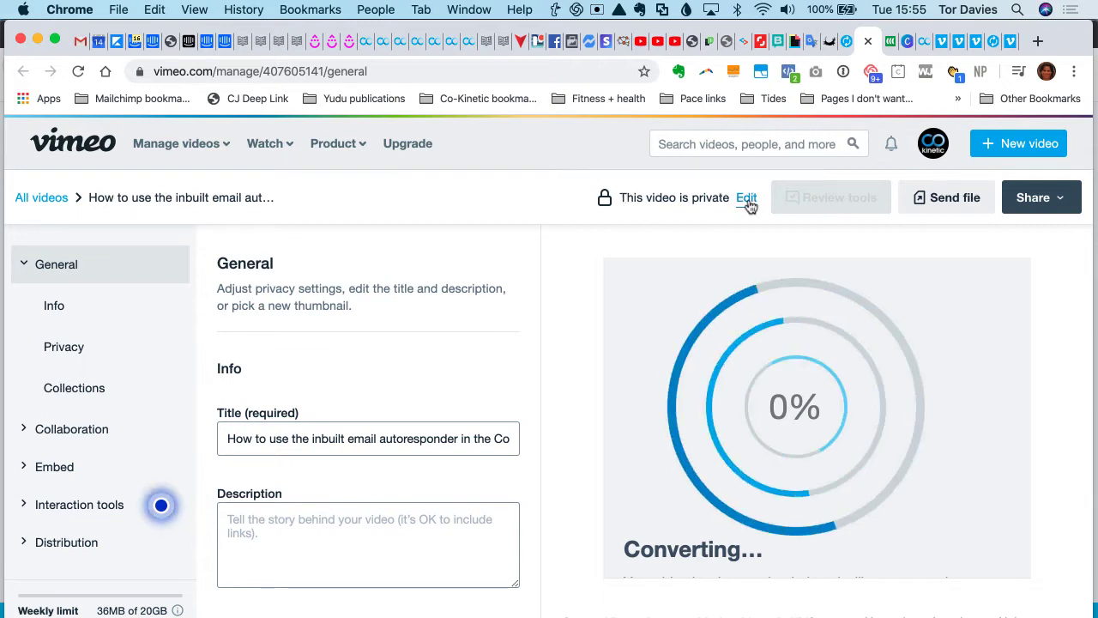
pyautogui.click(748, 201)
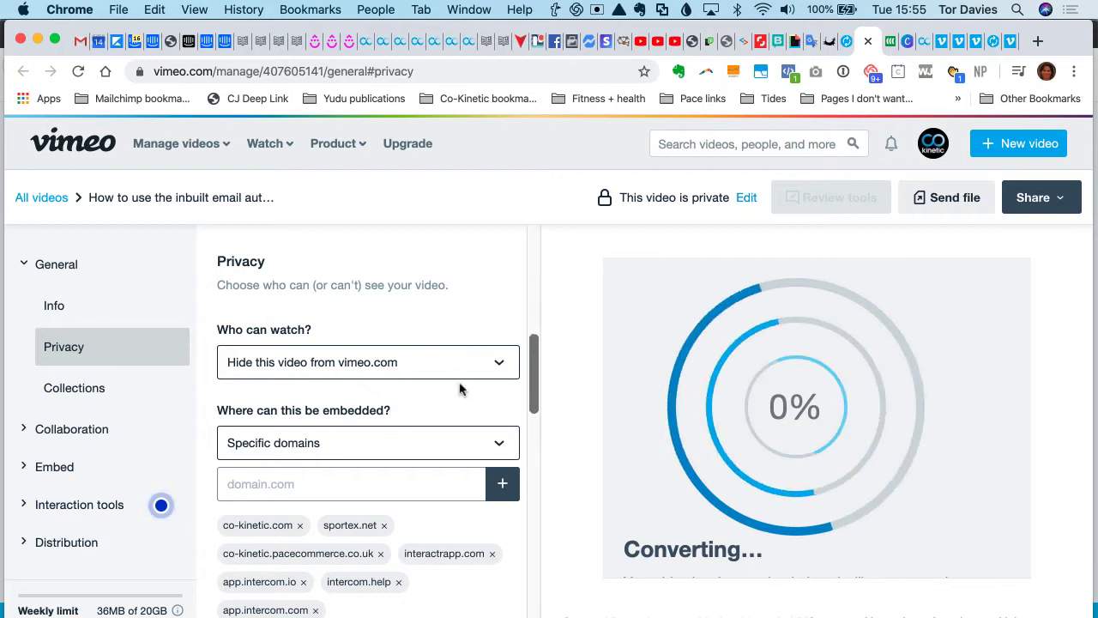
pyautogui.scroll(-2, 460, 389)
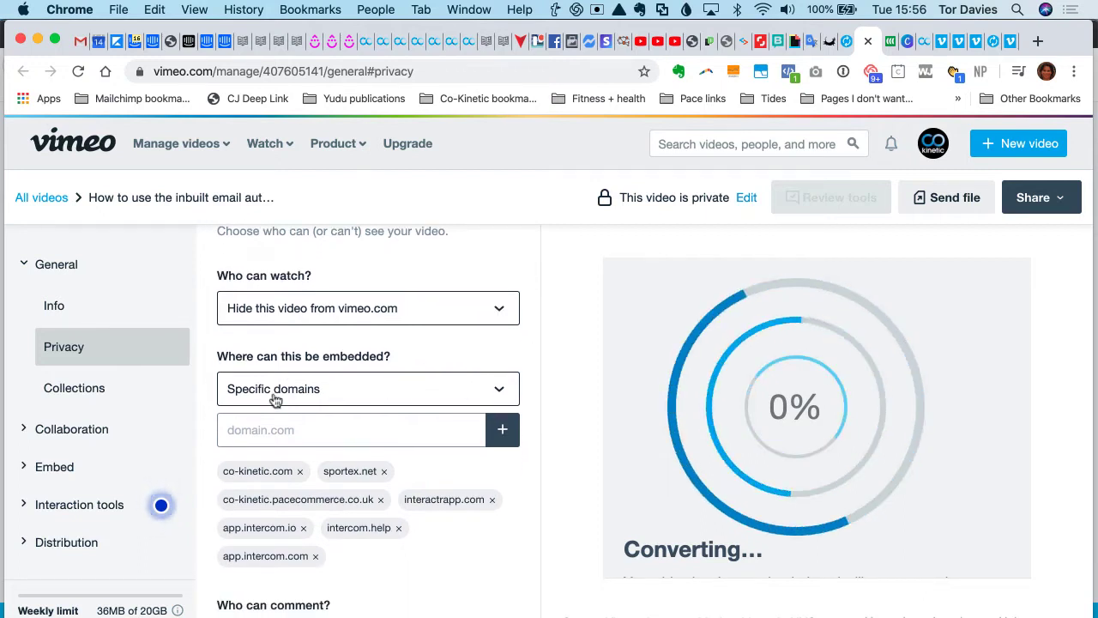
pyautogui.click(242, 430)
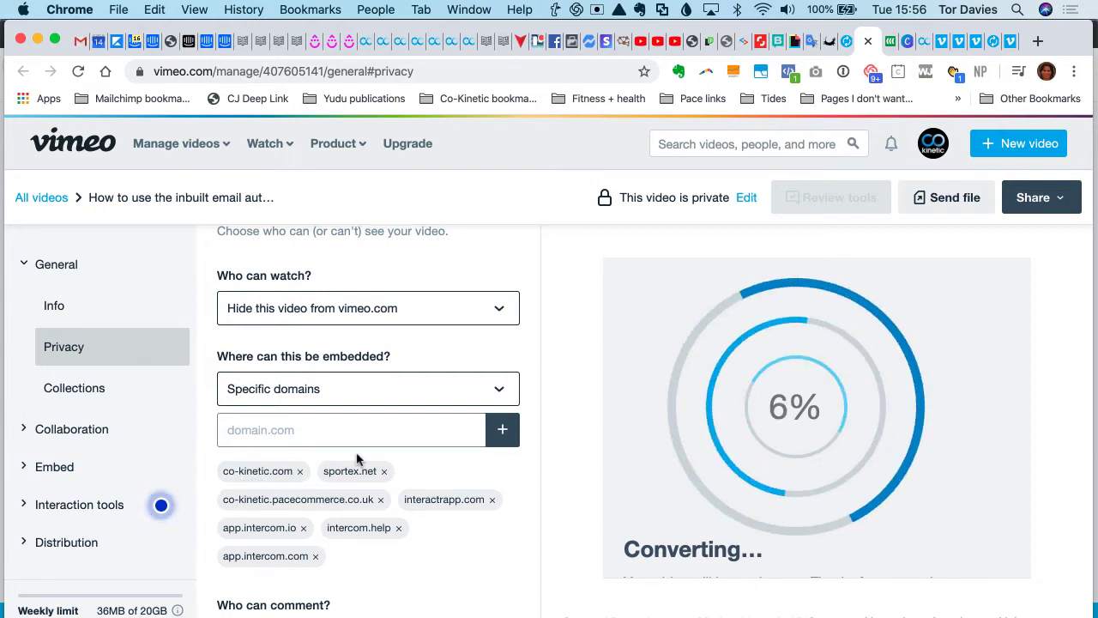
pyautogui.scroll(-2, 358, 459)
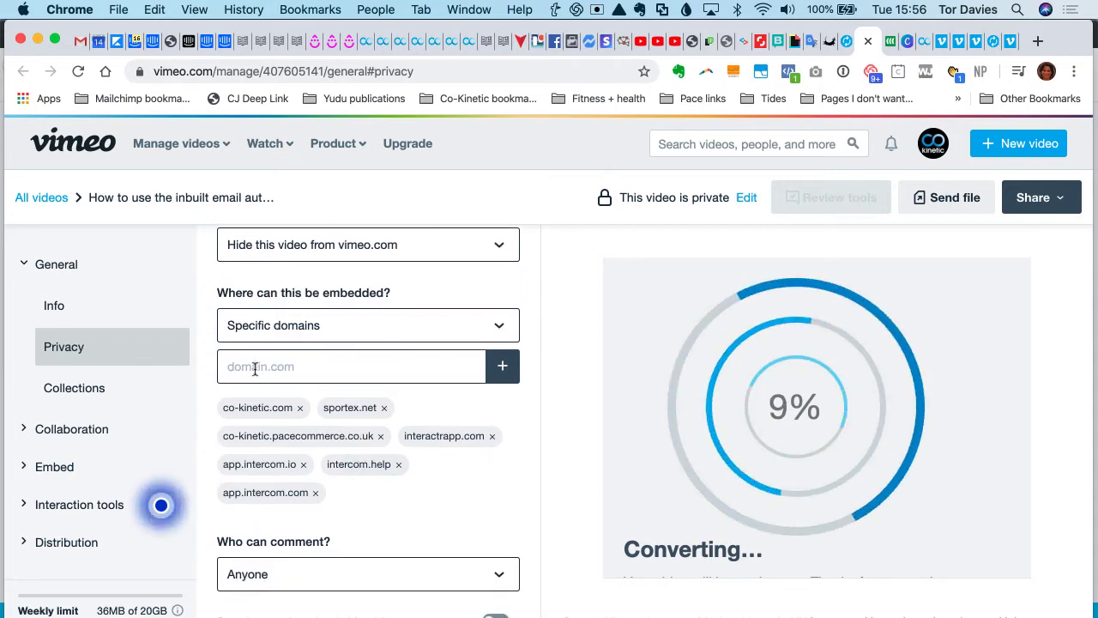
pyautogui.scroll(-4, 343, 379)
pyautogui.scroll(4, 344, 380)
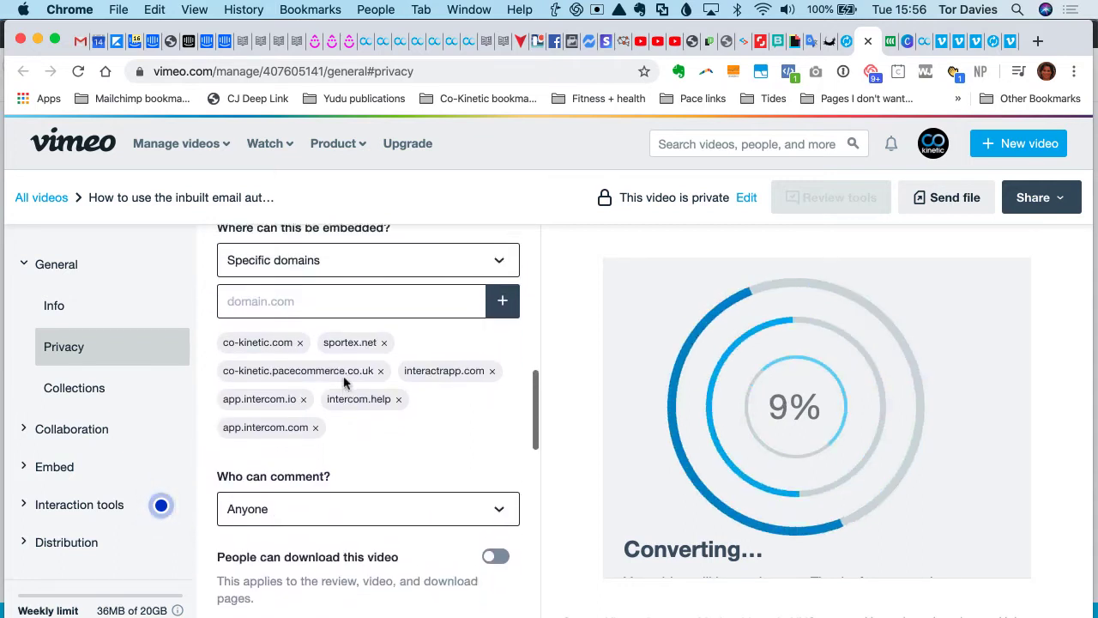
pyautogui.scroll(-4, 343, 385)
pyautogui.scroll(3, 344, 381)
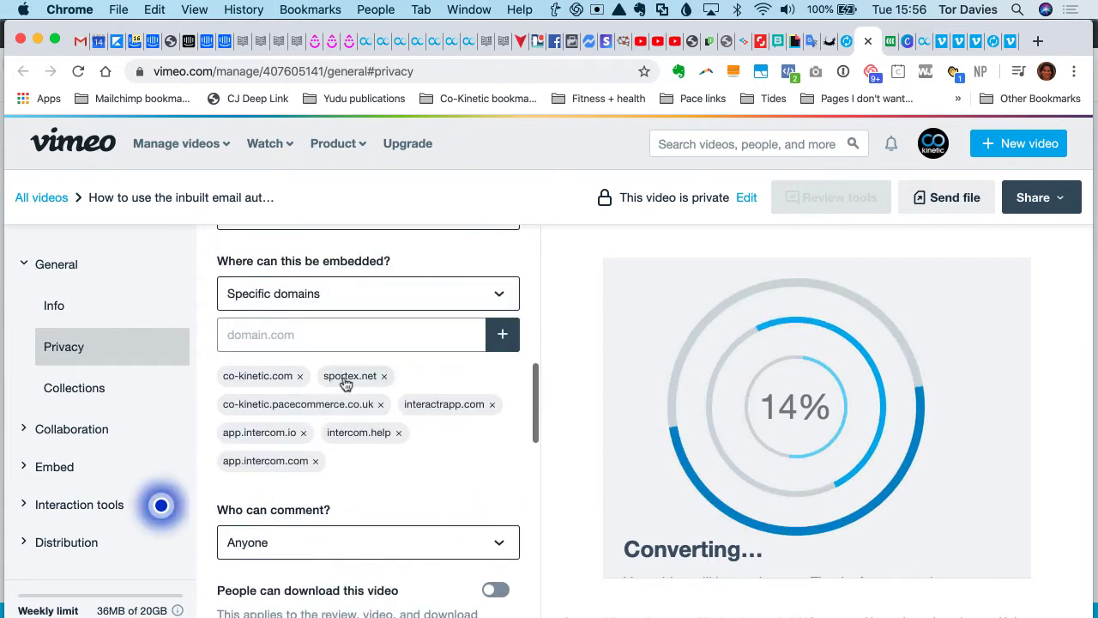
# - Set who can comment on the video to "No one" and save the privacy settings
pyautogui.scroll(-2, 343, 380)
pyautogui.click(345, 468)
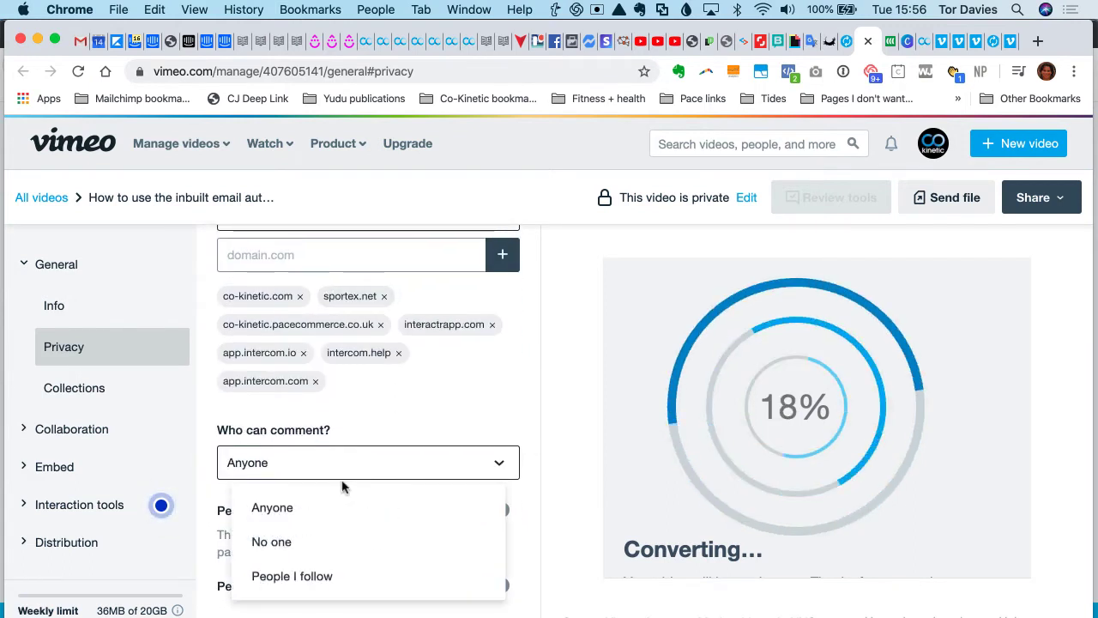
pyautogui.click(271, 543)
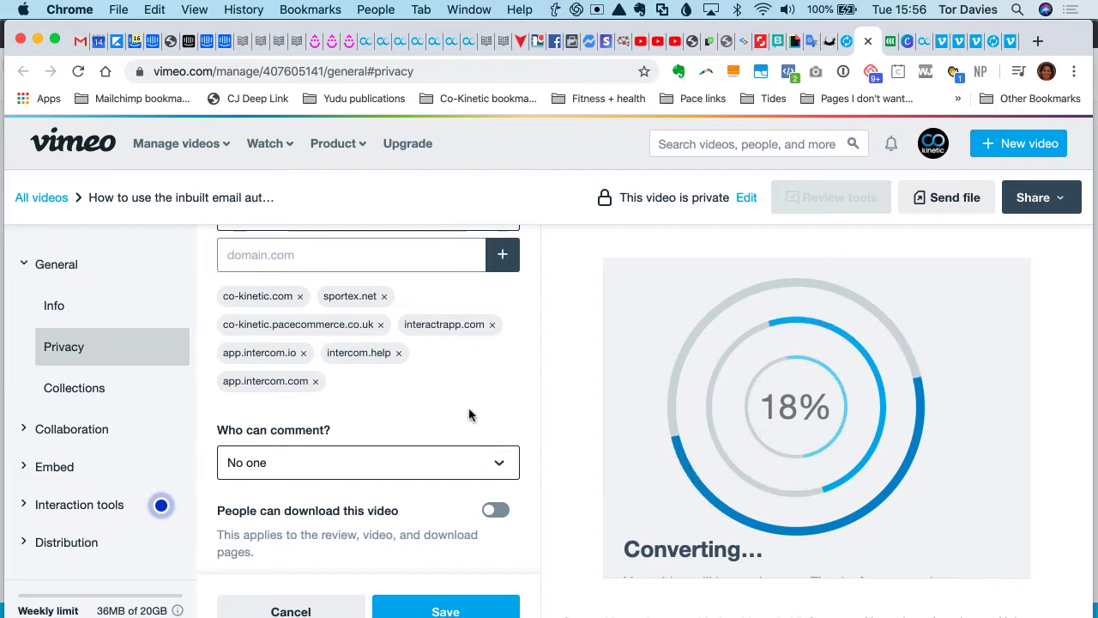
pyautogui.scroll(-2, 411, 455)
pyautogui.scroll(-5, 370, 494)
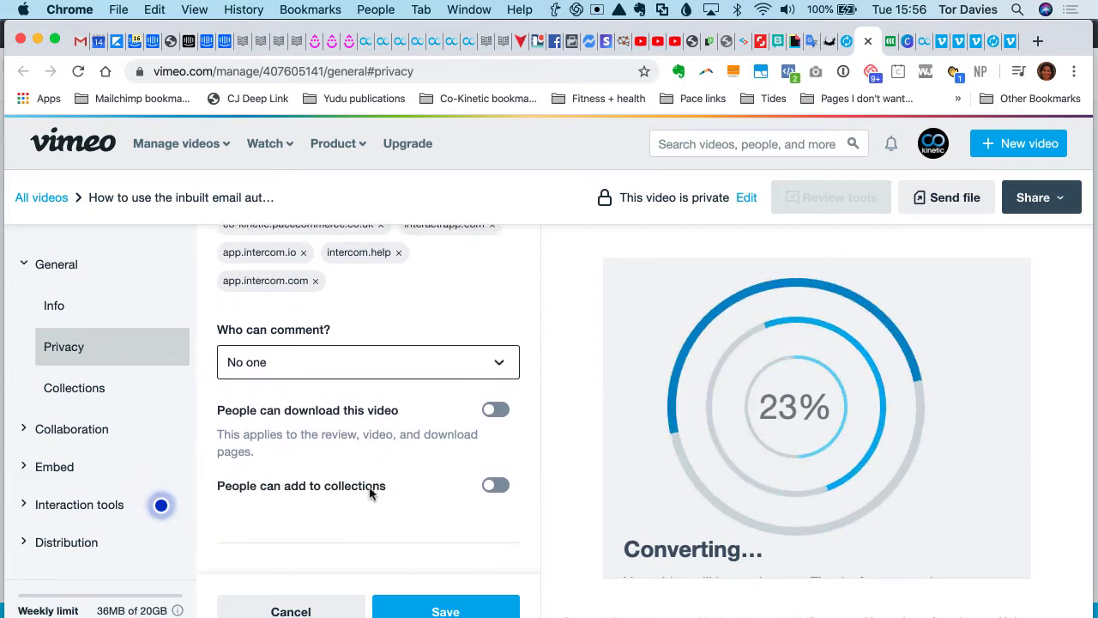
pyautogui.scroll(-4, 370, 493)
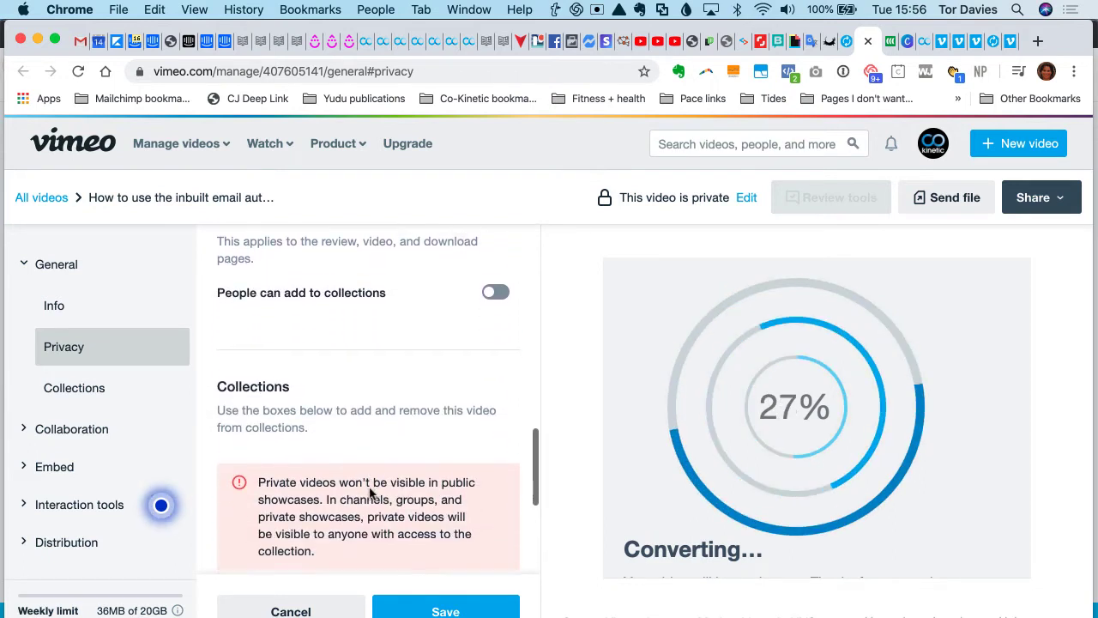
pyautogui.click(446, 609)
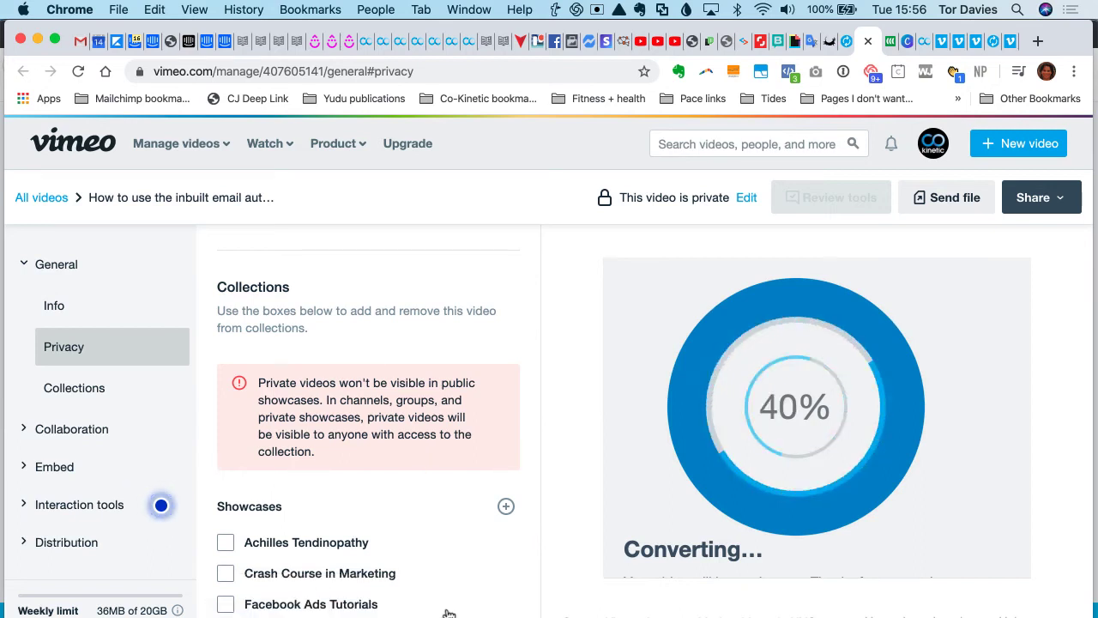
# - Copy the video's embed code from its sharing options
pyautogui.scroll(-1, 403, 400)
pyautogui.scroll(-10, 402, 400)
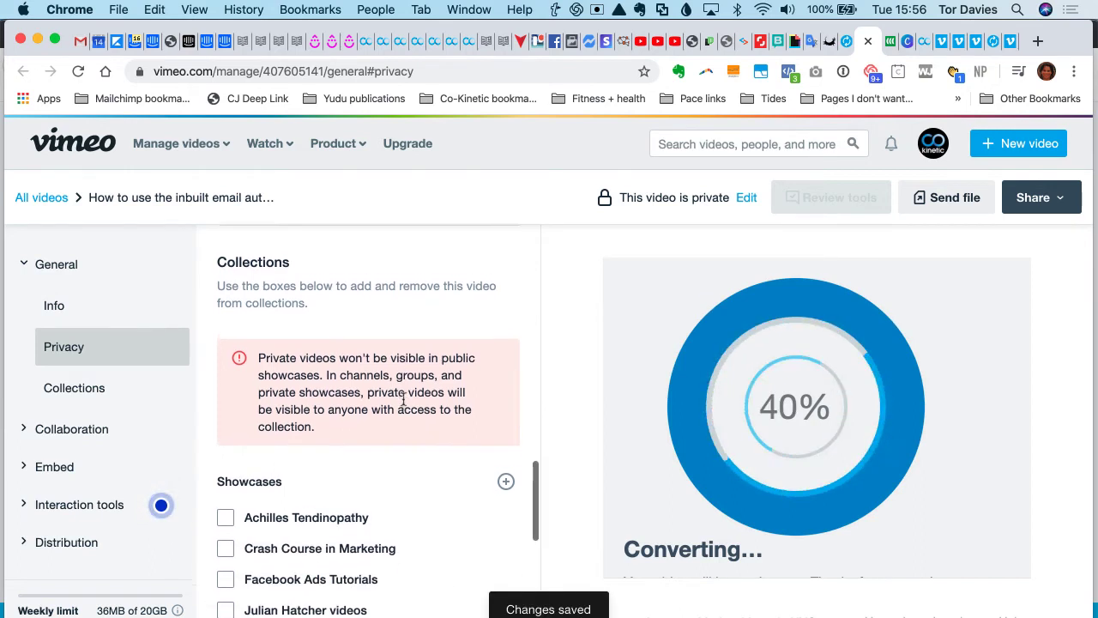
pyautogui.scroll(-1, 405, 403)
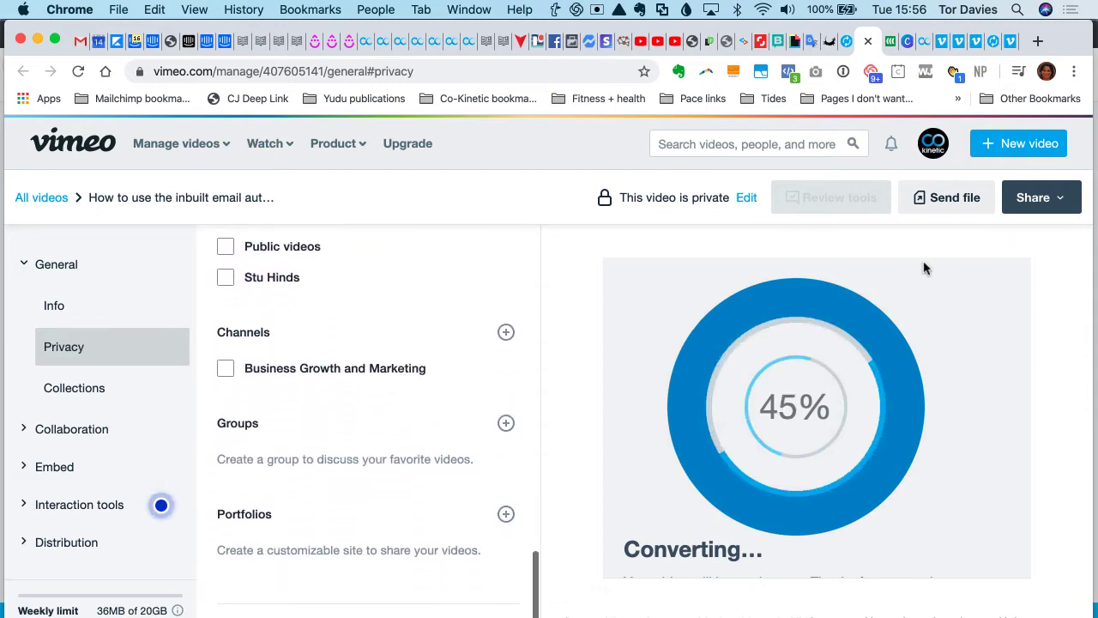
pyautogui.click(1062, 206)
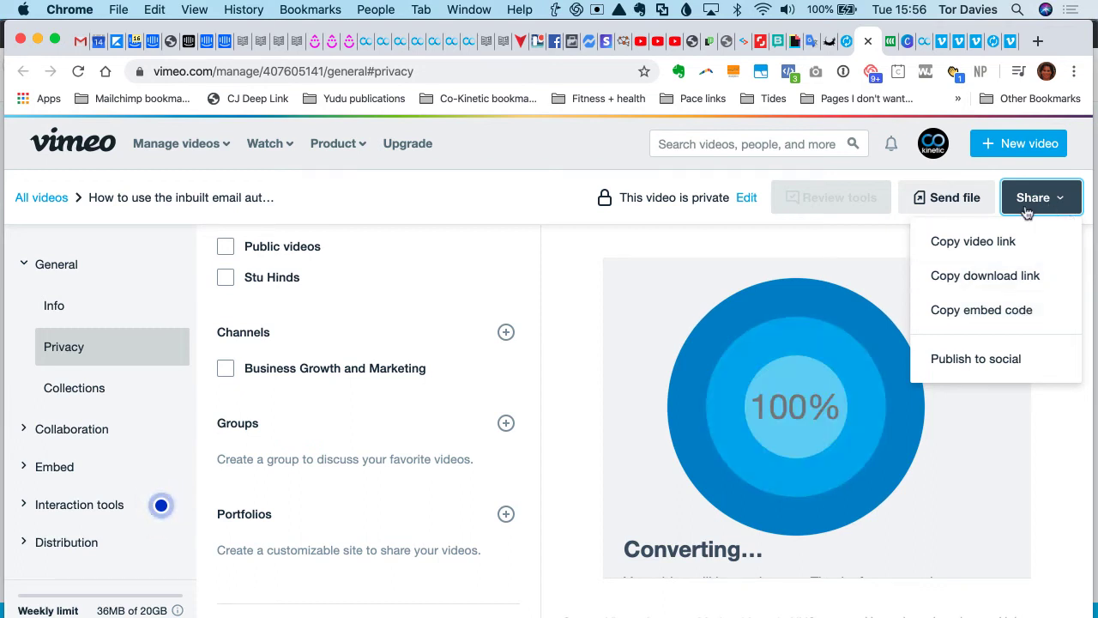
pyautogui.click(1009, 312)
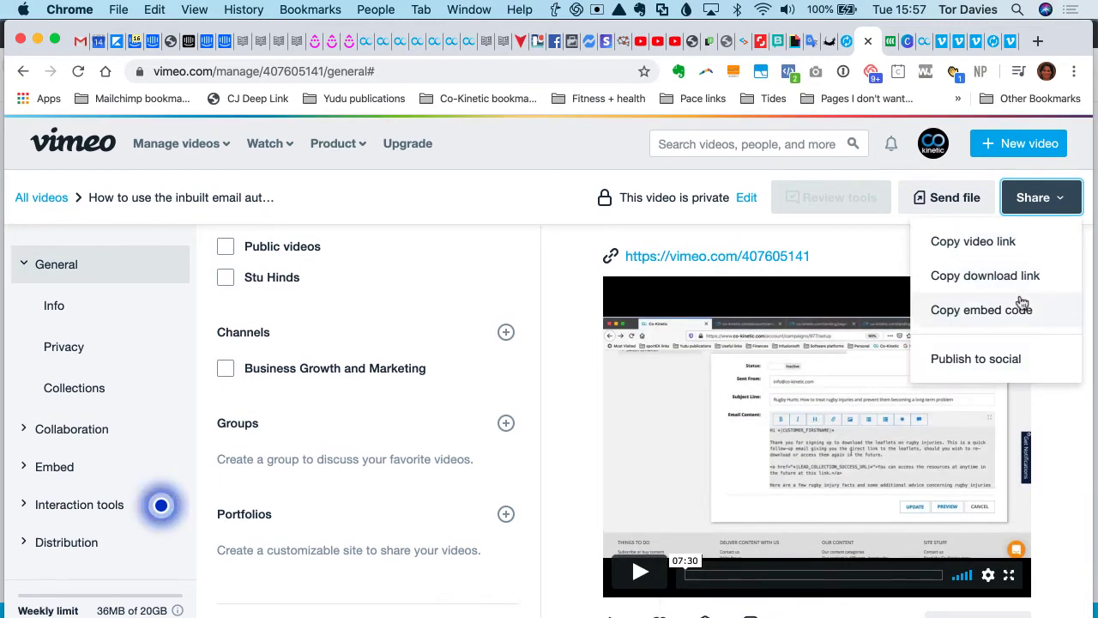
pyautogui.click(1022, 312)
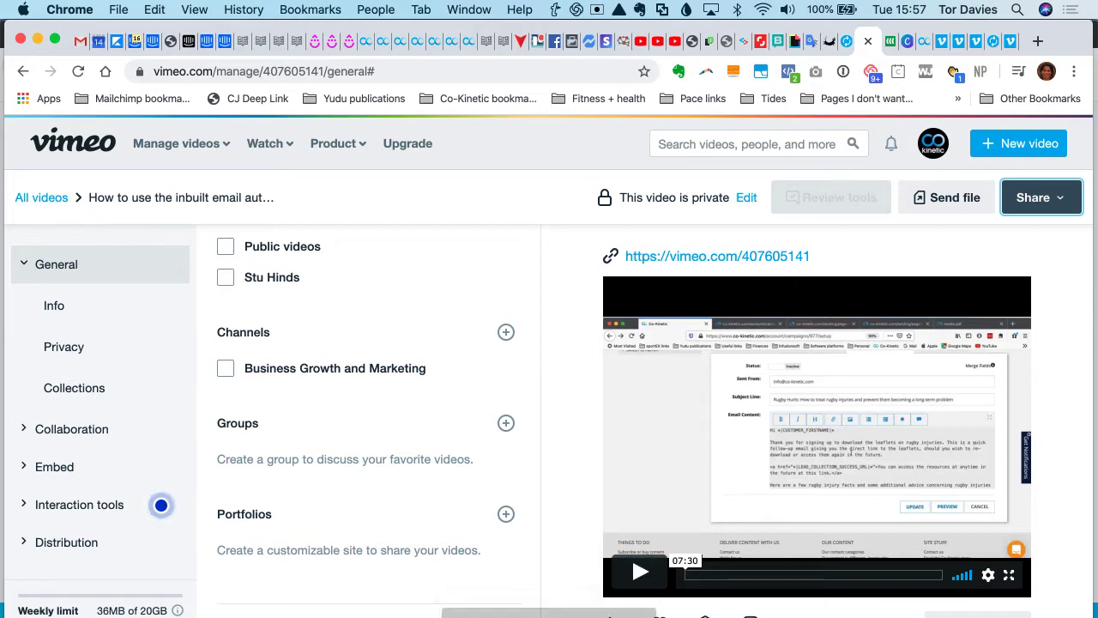
# - Switch to Word, paste the embed code below the YouTube iframe code, and copy only its player.vimeo.com source URL
pyautogui.press('super+Tab')
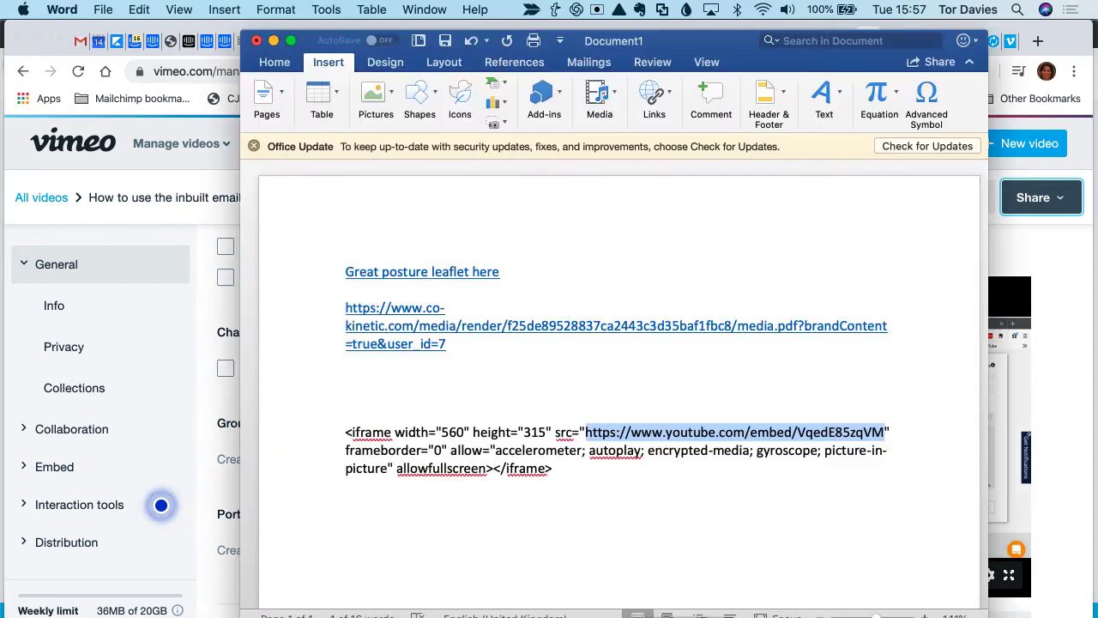
pyautogui.press('Return')
pyautogui.press('Return')
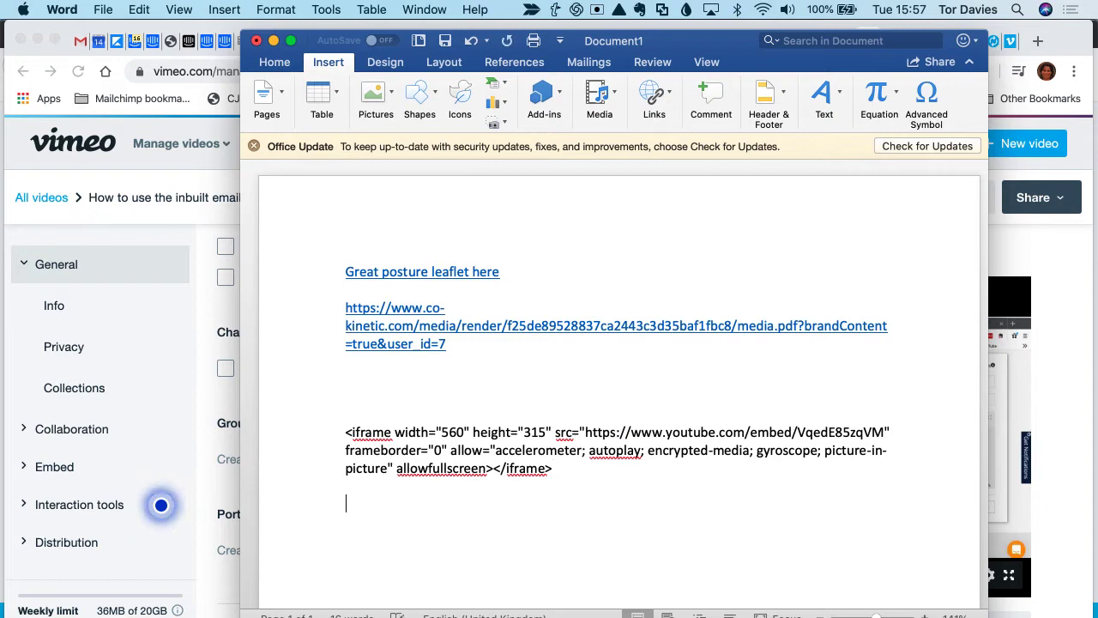
pyautogui.press('super+v')
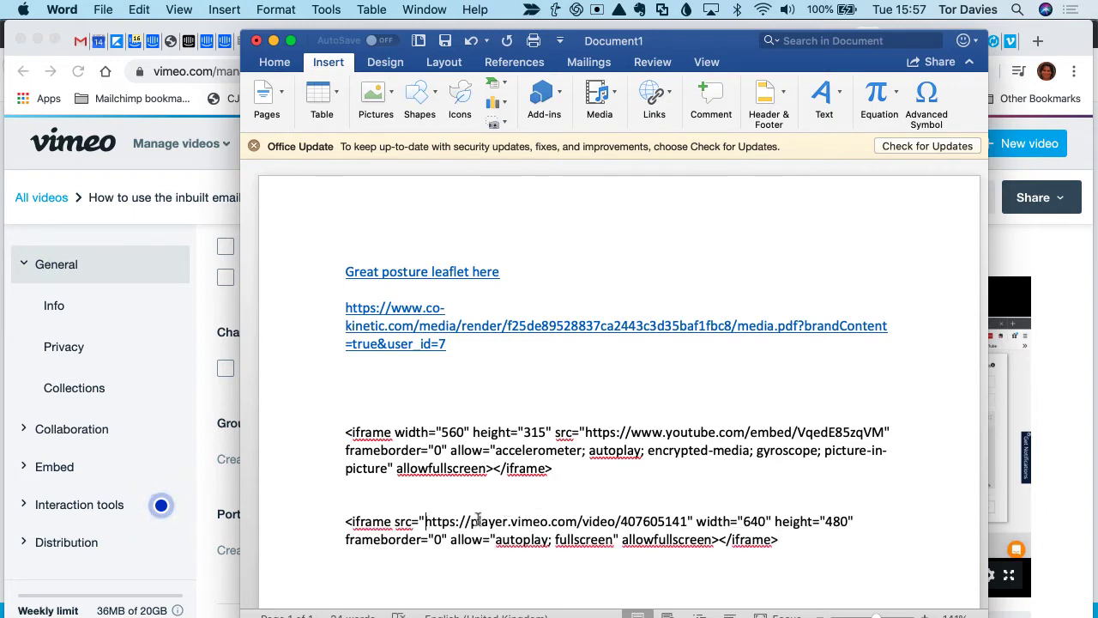
pyautogui.moveTo(427, 520); pyautogui.dragTo(674, 525)
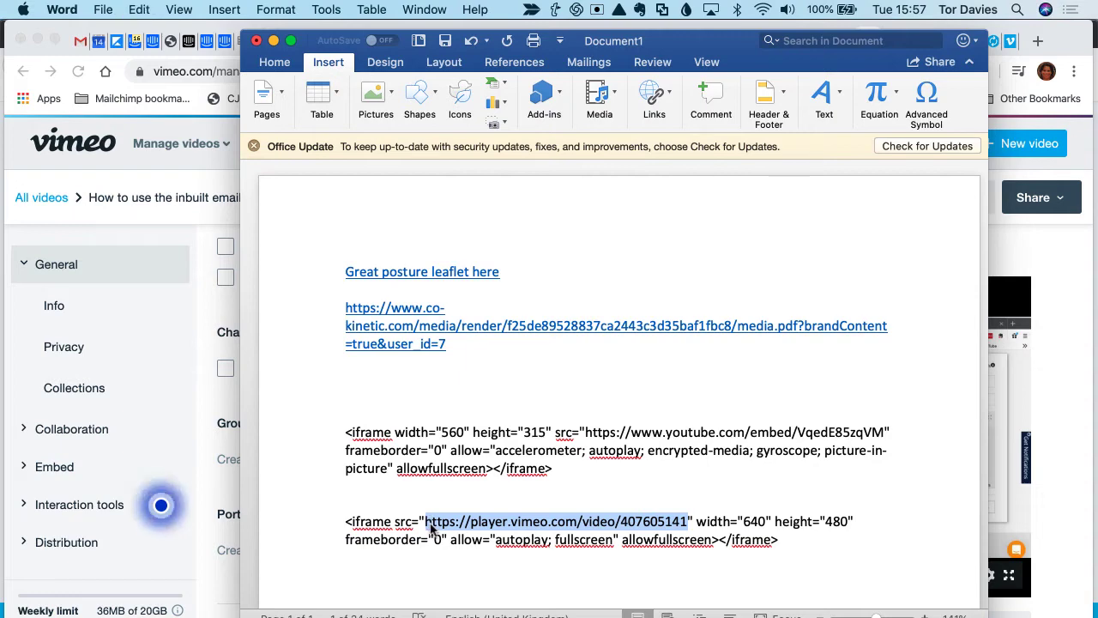
pyautogui.press('super+c')
# - Switch to Chrome and open the landing page settings of the Co-Kinetic online presentations/webinars campaign
pyautogui.click(1072, 518)
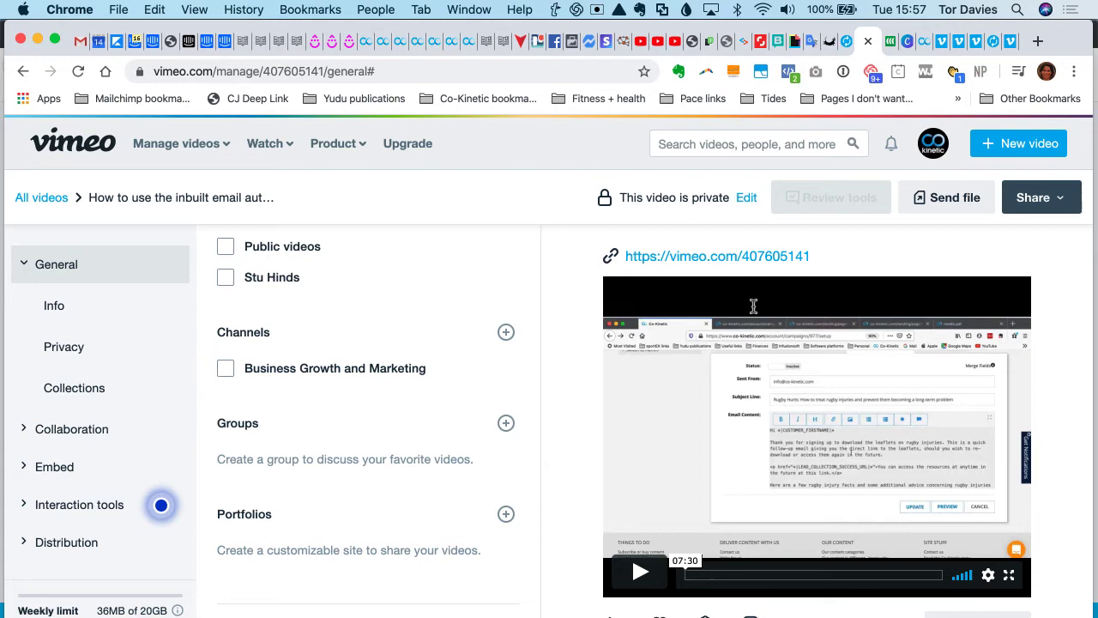
pyautogui.click(408, 41)
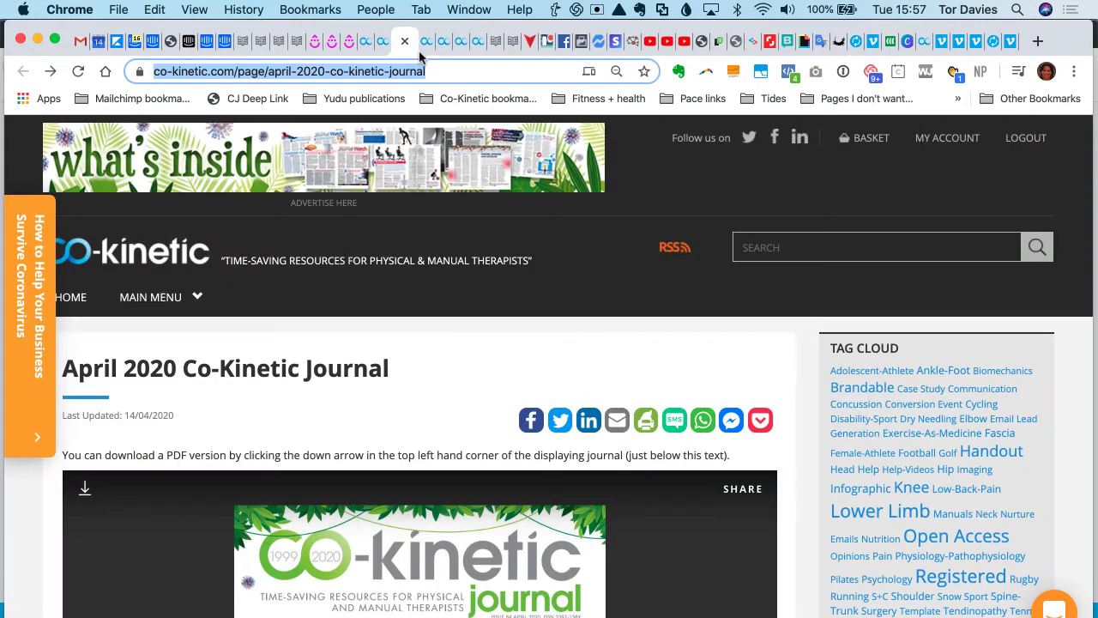
pyautogui.click(424, 44)
pyautogui.click(673, 396)
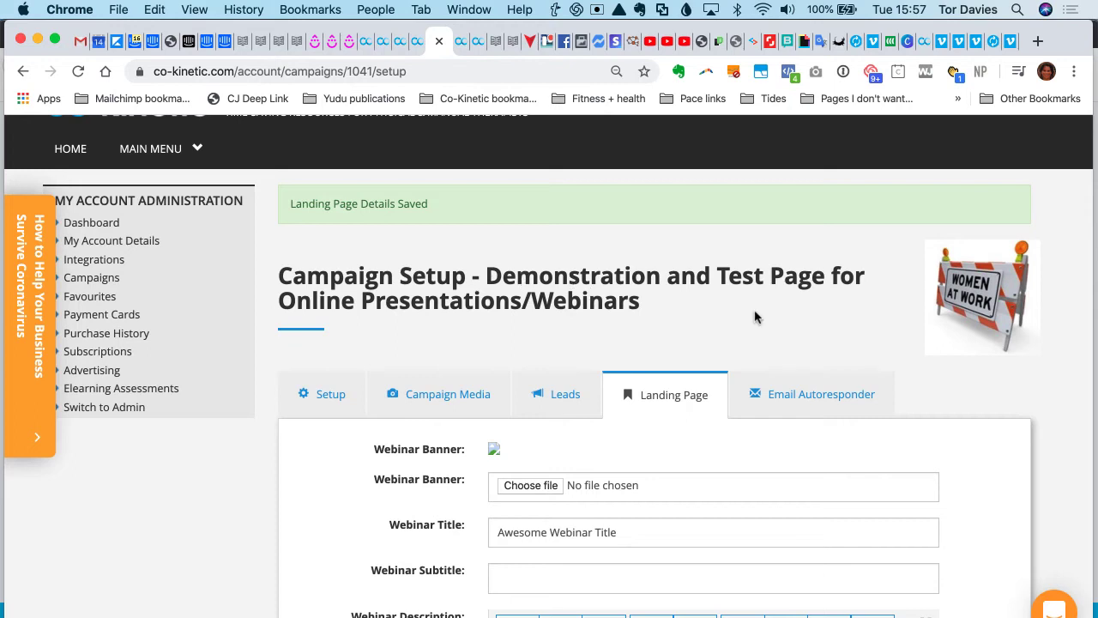
pyautogui.scroll(-5, 767, 311)
pyautogui.scroll(-7, 769, 309)
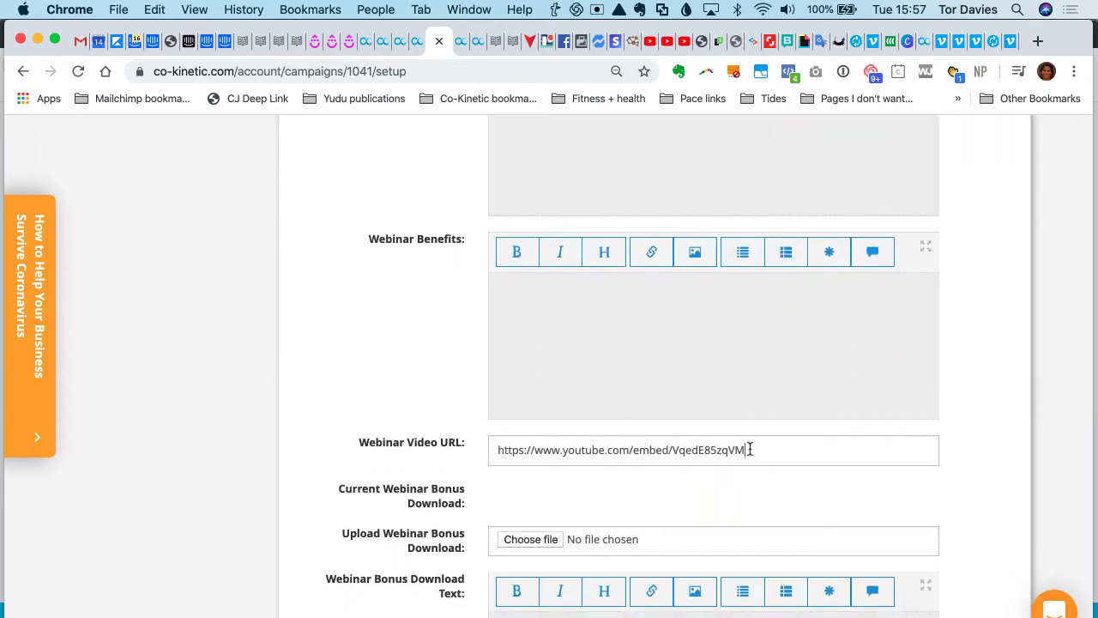
pyautogui.tripleClick(750, 448)
pyautogui.press('cmd+v')
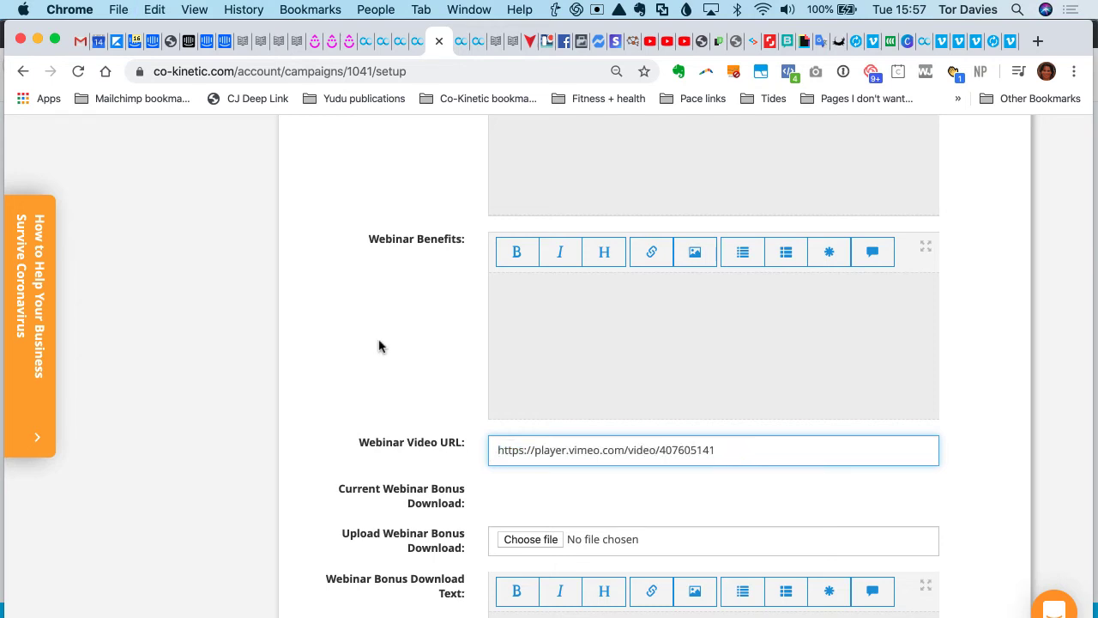
pyautogui.scroll(-6, 380, 343)
pyautogui.scroll(-13, 381, 345)
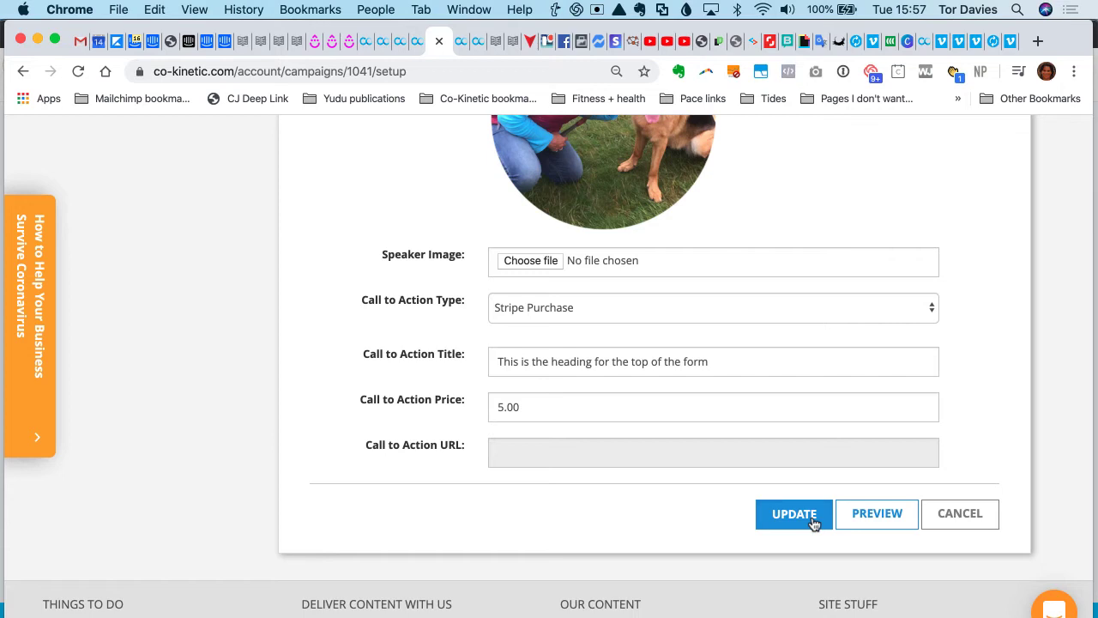
pyautogui.click(794, 515)
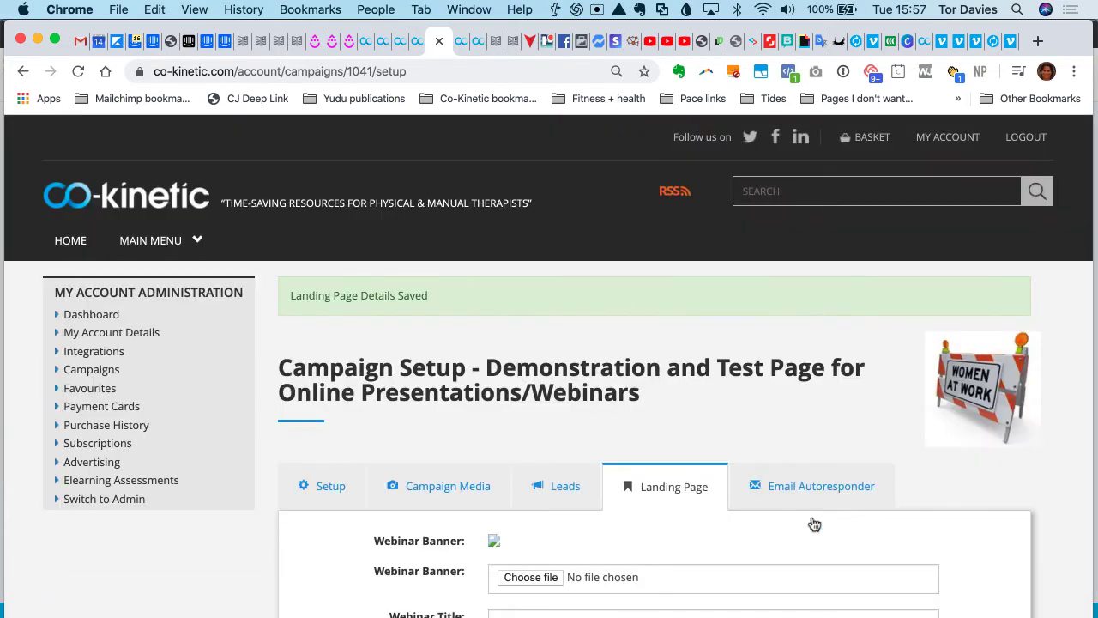
# - Copy the personal webinar delivery URL from the campaign's setup and open it in a new browser tab
pyautogui.click(330, 489)
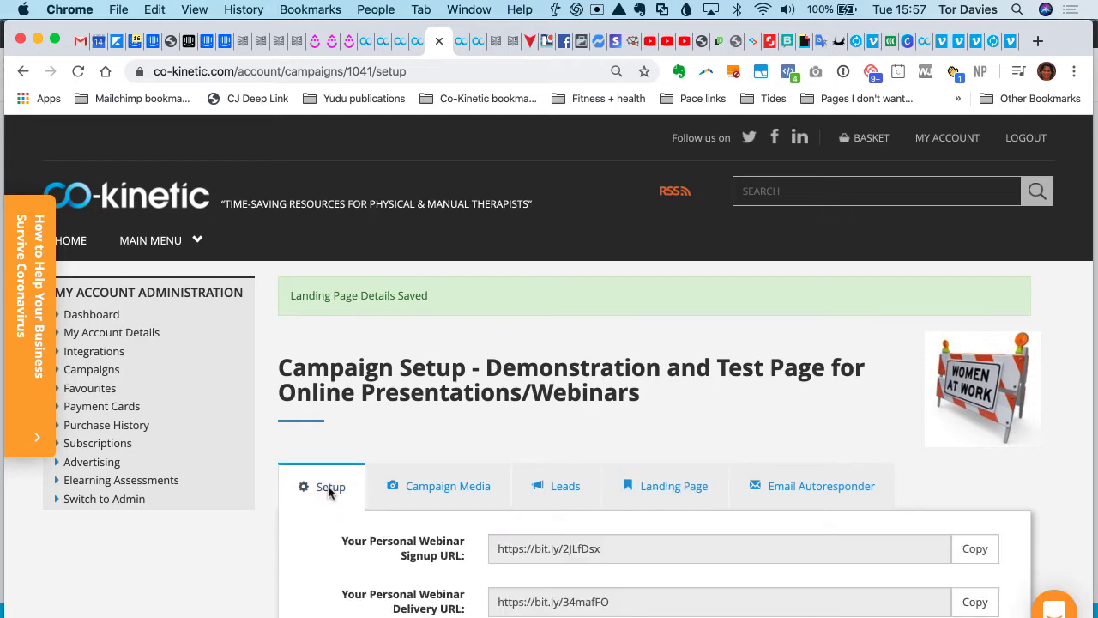
pyautogui.scroll(-4, 493, 415)
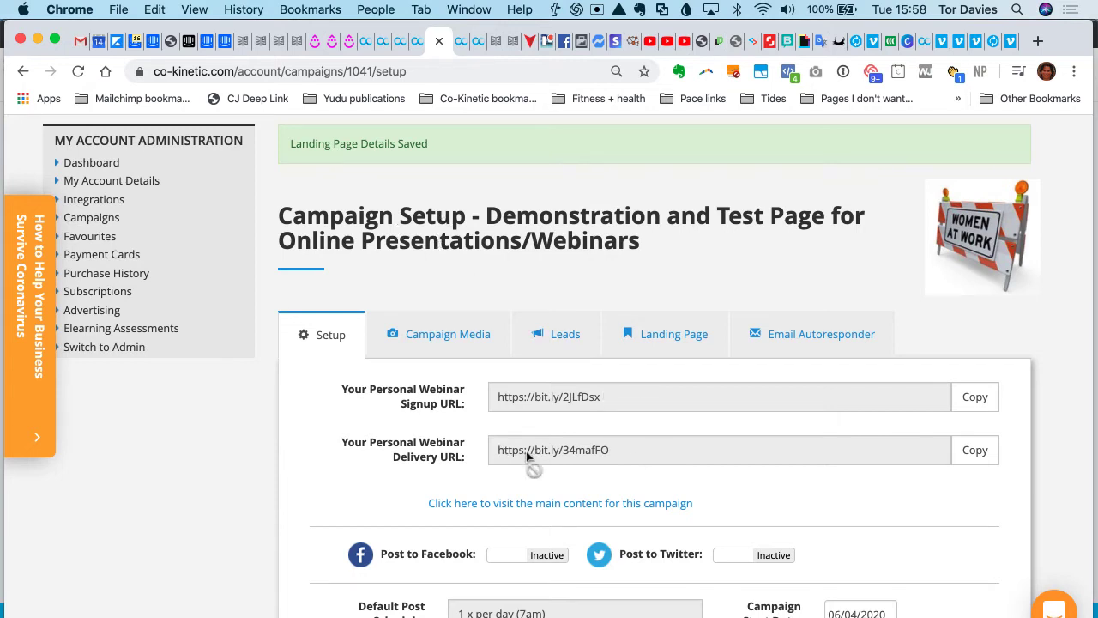
pyautogui.click(976, 453)
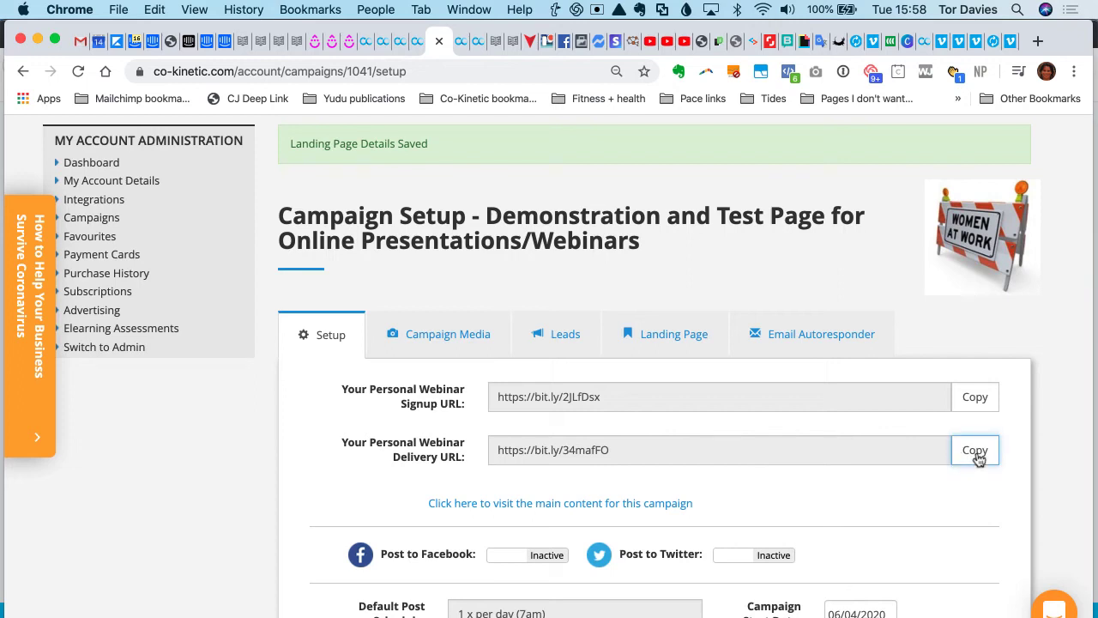
pyautogui.click(519, 455)
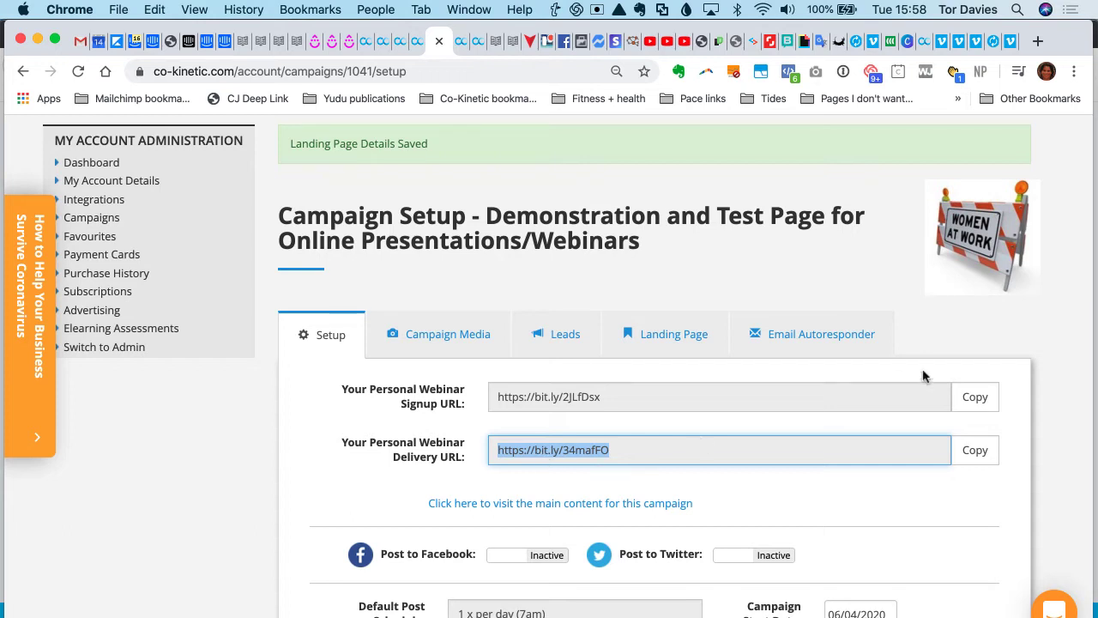
pyautogui.click(1038, 41)
pyautogui.press('super+v')
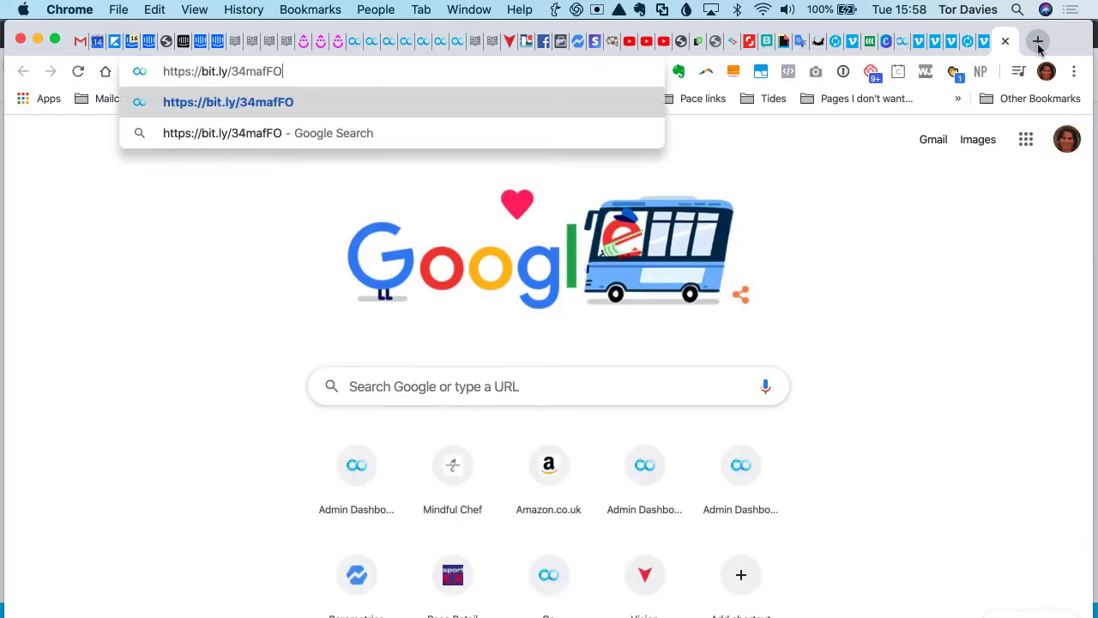
pyautogui.press('Return')
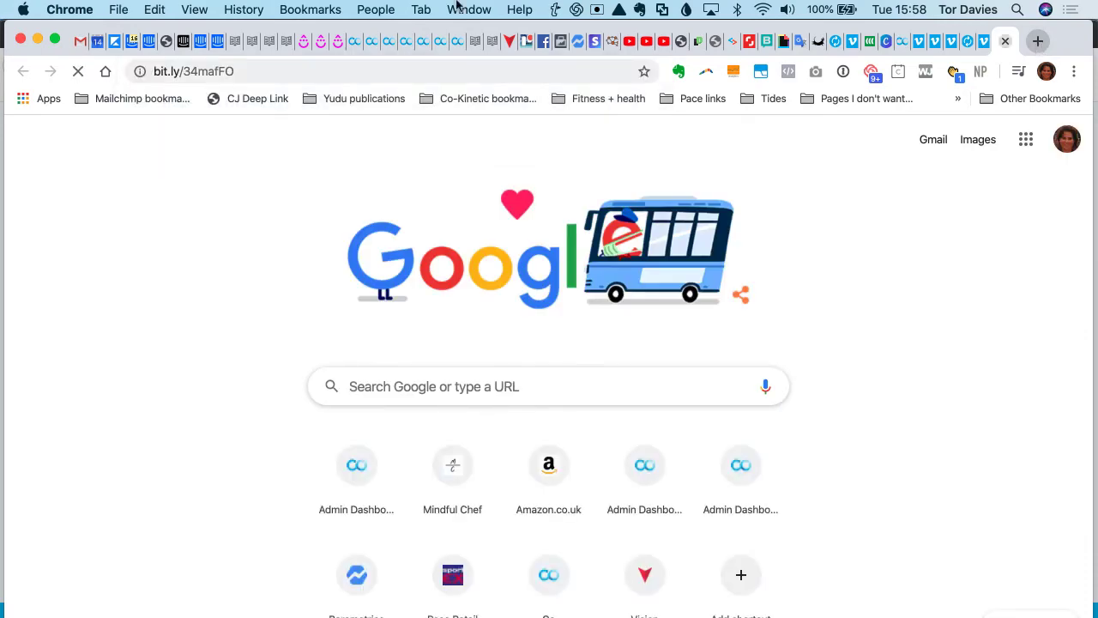
# - Examine the embedded Vimeo video and the speaker section on the webinar delivery page
pyautogui.scroll(-2, 486, 230)
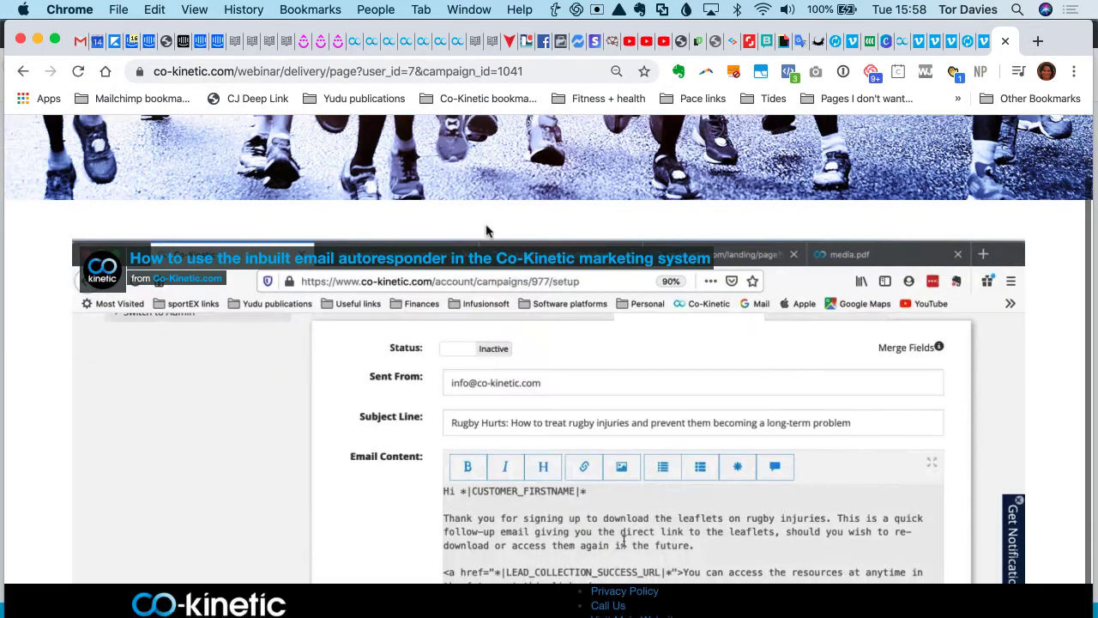
pyautogui.scroll(-7, 648, 406)
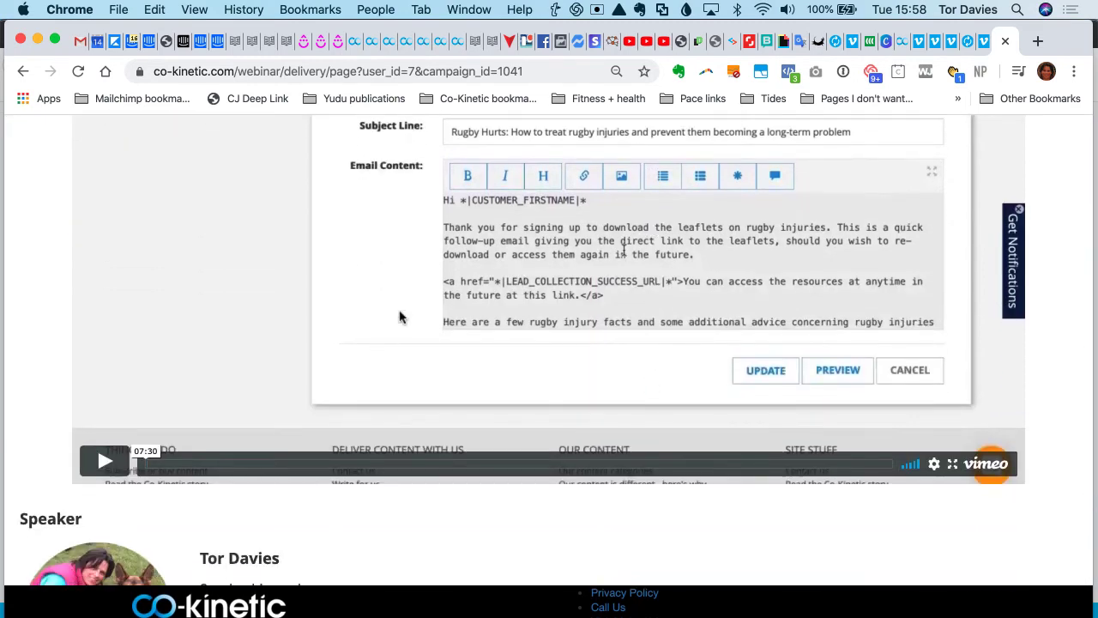
pyautogui.scroll(6, 400, 317)
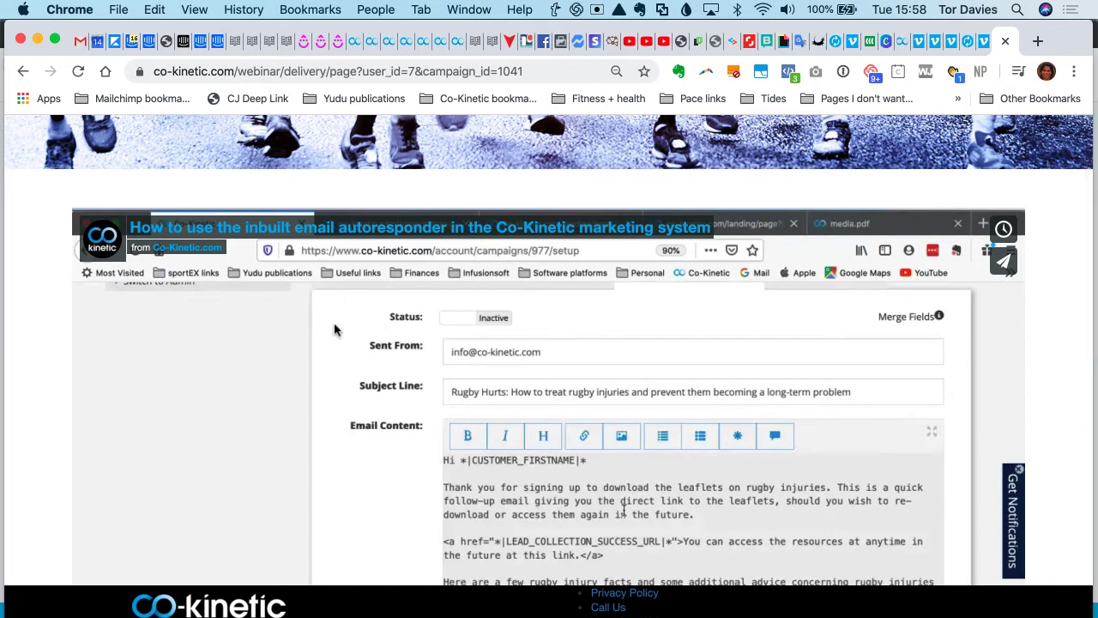
pyautogui.scroll(-3, 441, 356)
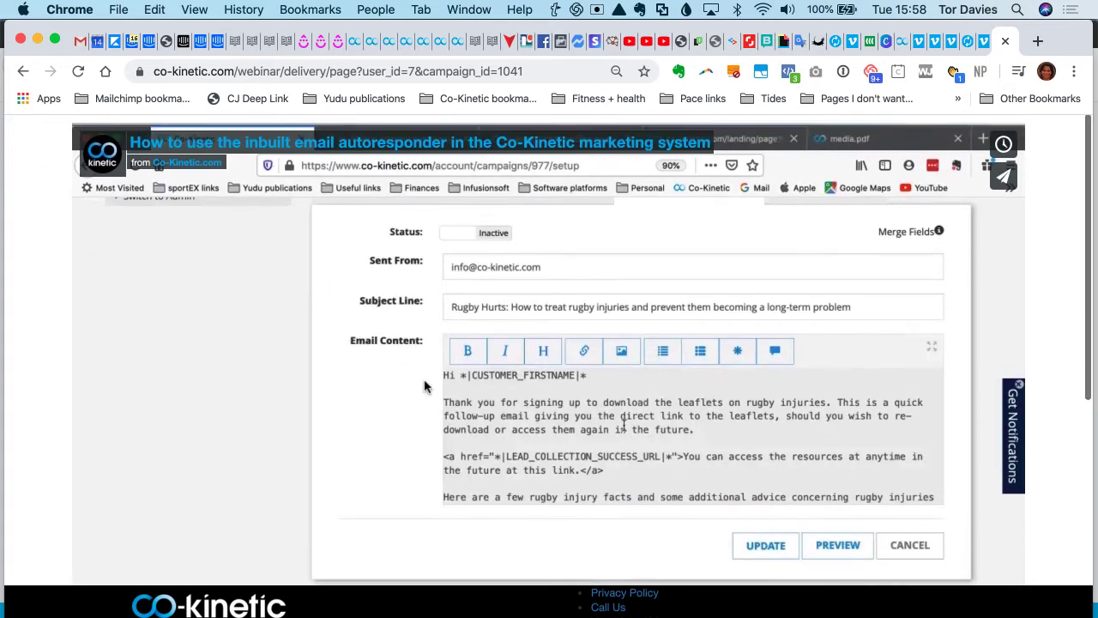
pyautogui.scroll(-1, 369, 320)
pyautogui.scroll(-4, 369, 320)
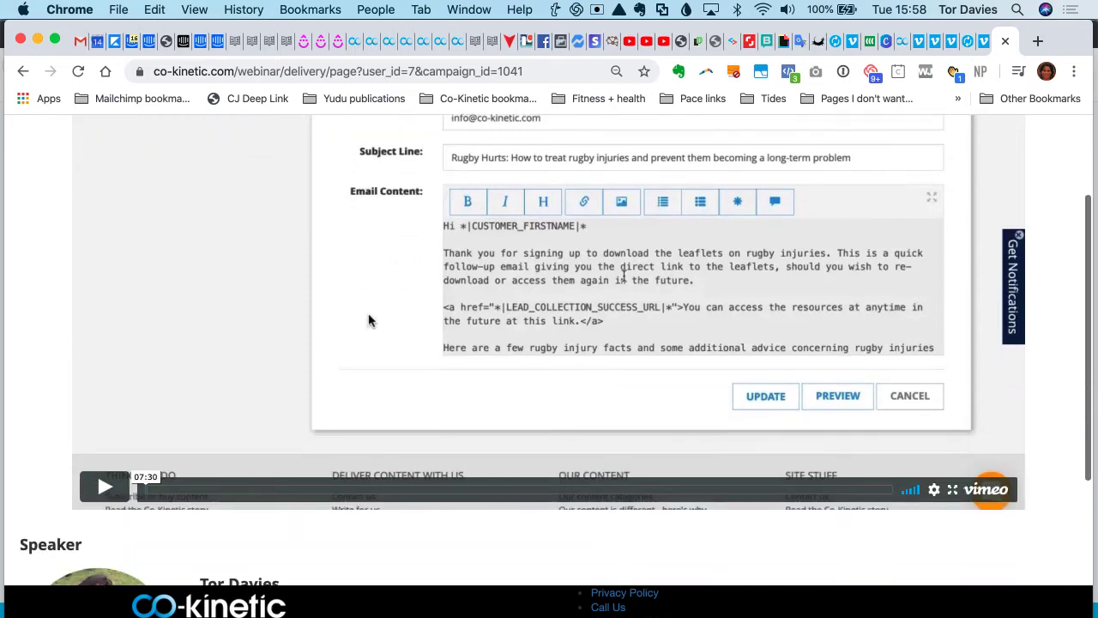
pyautogui.scroll(4, 369, 320)
pyautogui.scroll(1, 369, 320)
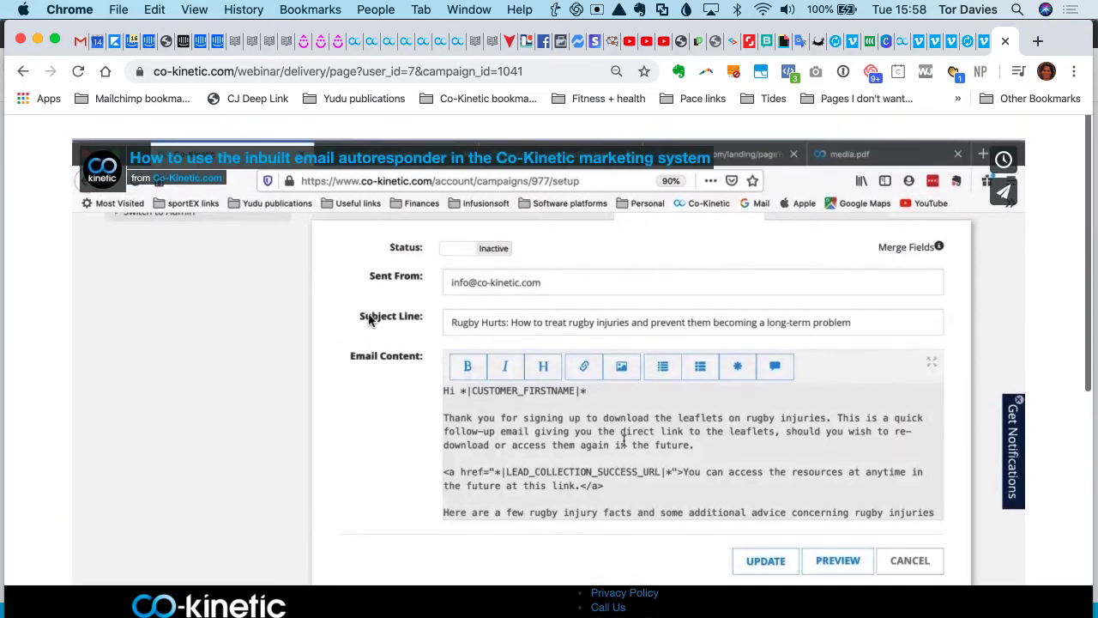
pyautogui.scroll(-1, 483, 366)
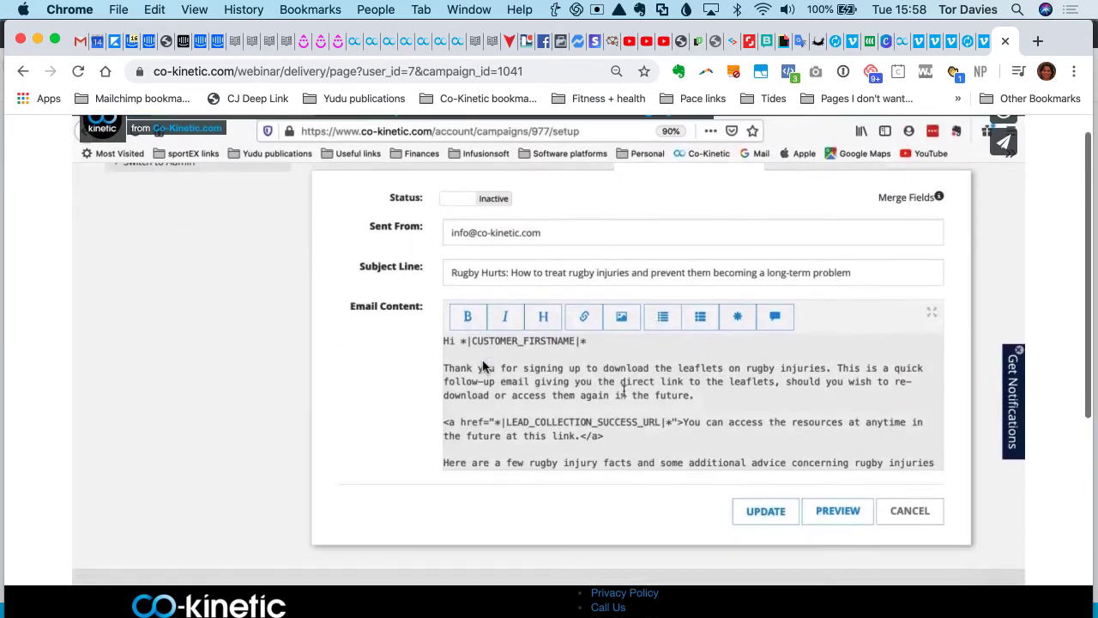
pyautogui.scroll(2, 483, 367)
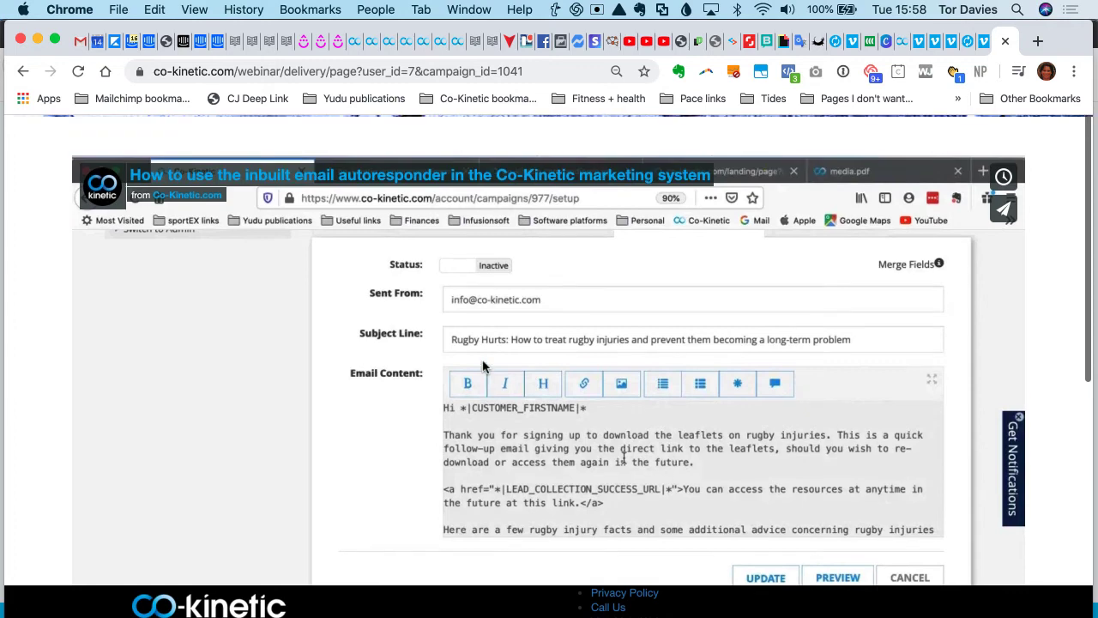
# - Return to the video on Vimeo and review its settings for who can watch, embedding domains, comments, downloads and collections
pyautogui.click(421, 48)
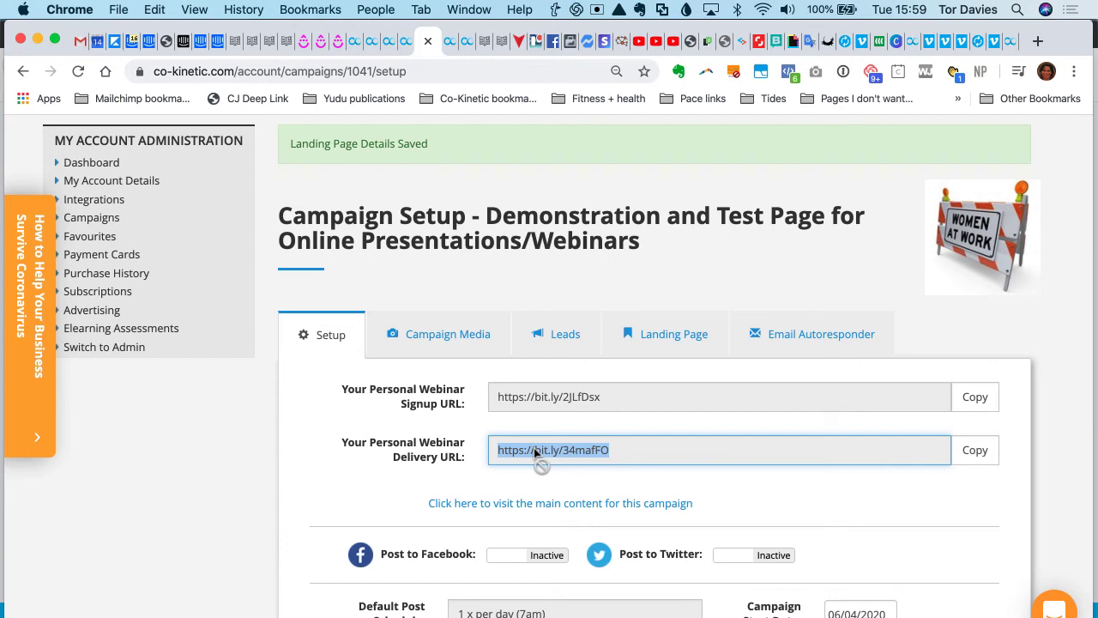
pyautogui.click(860, 41)
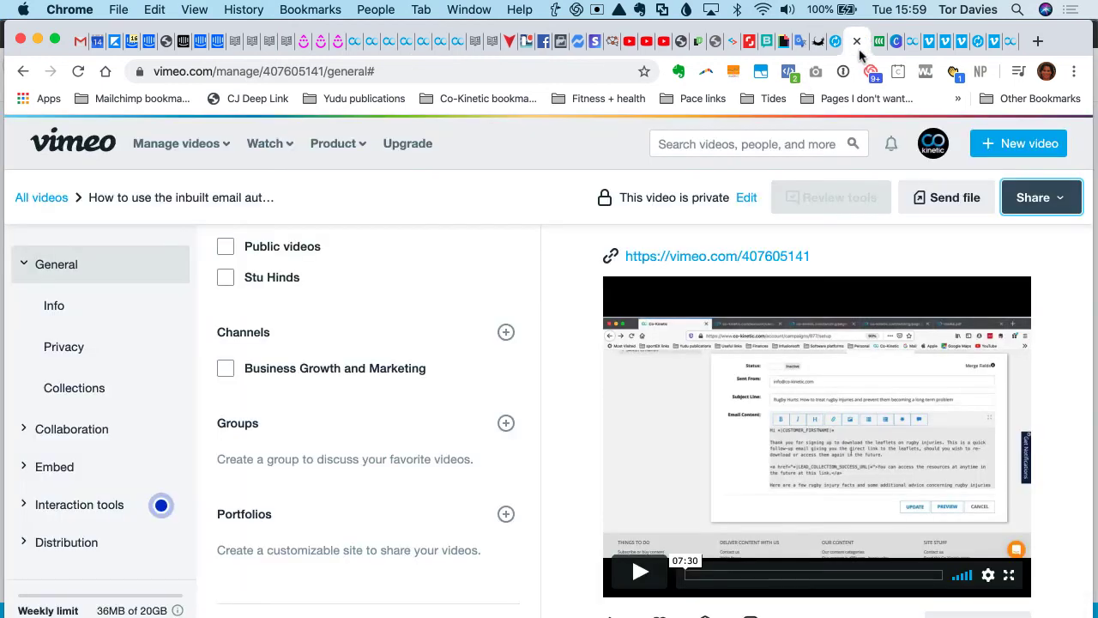
pyautogui.click(1062, 210)
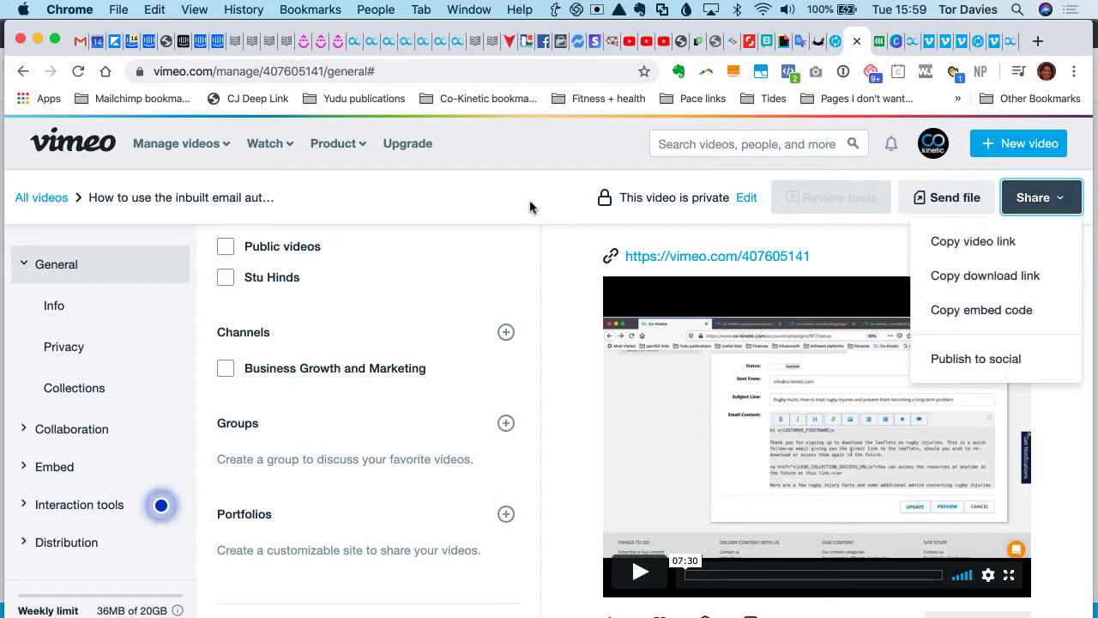
pyautogui.scroll(10, 404, 348)
pyautogui.scroll(3, 271, 377)
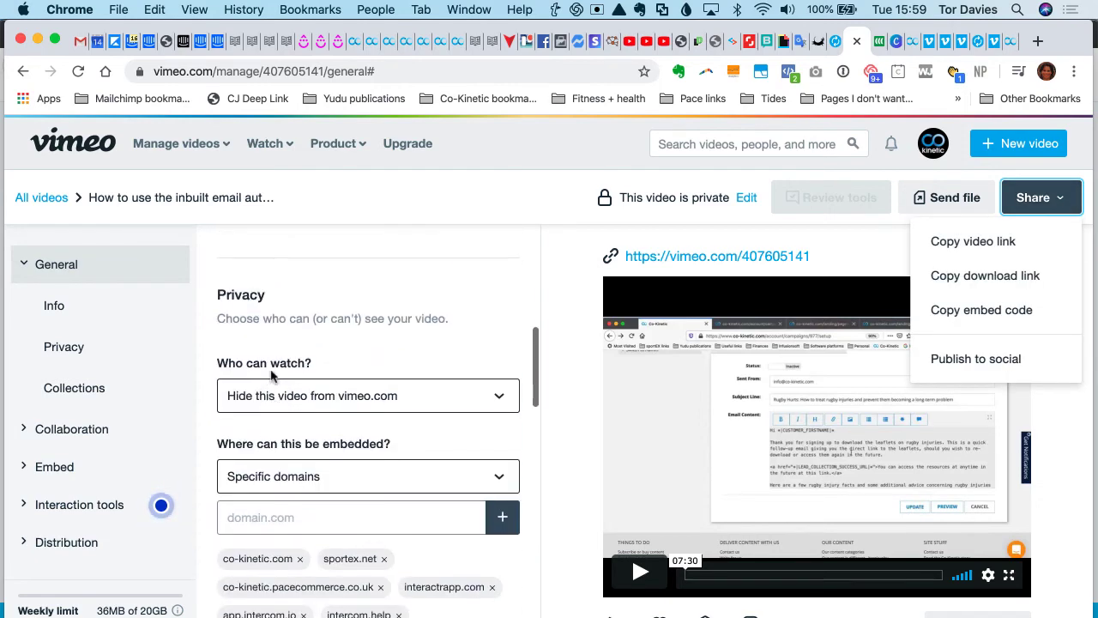
pyautogui.scroll(3, 343, 451)
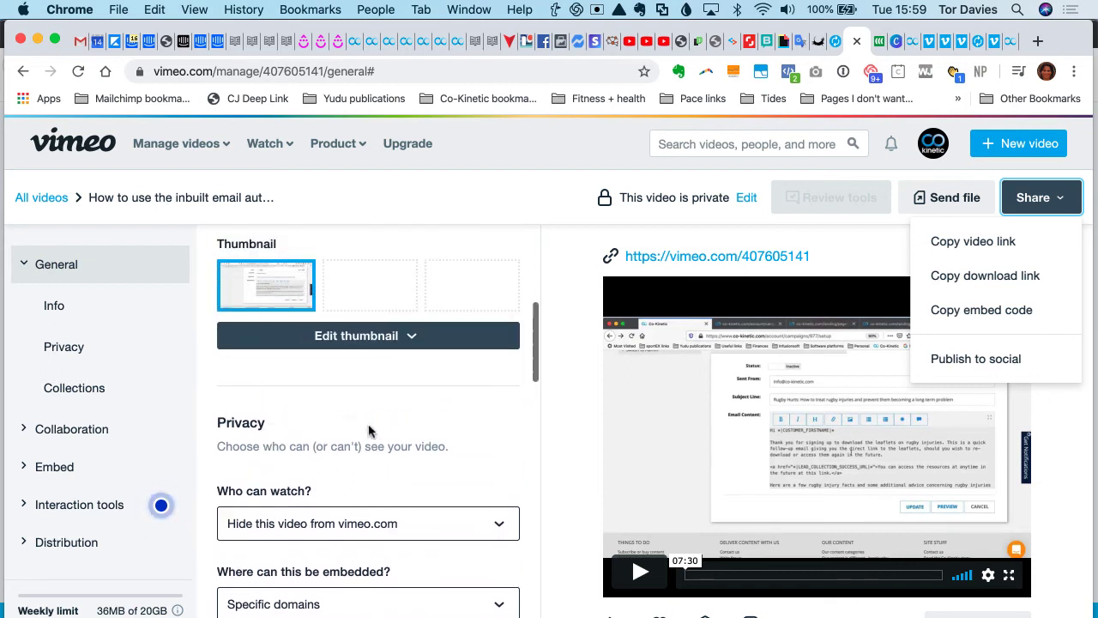
pyautogui.scroll(-4, 370, 429)
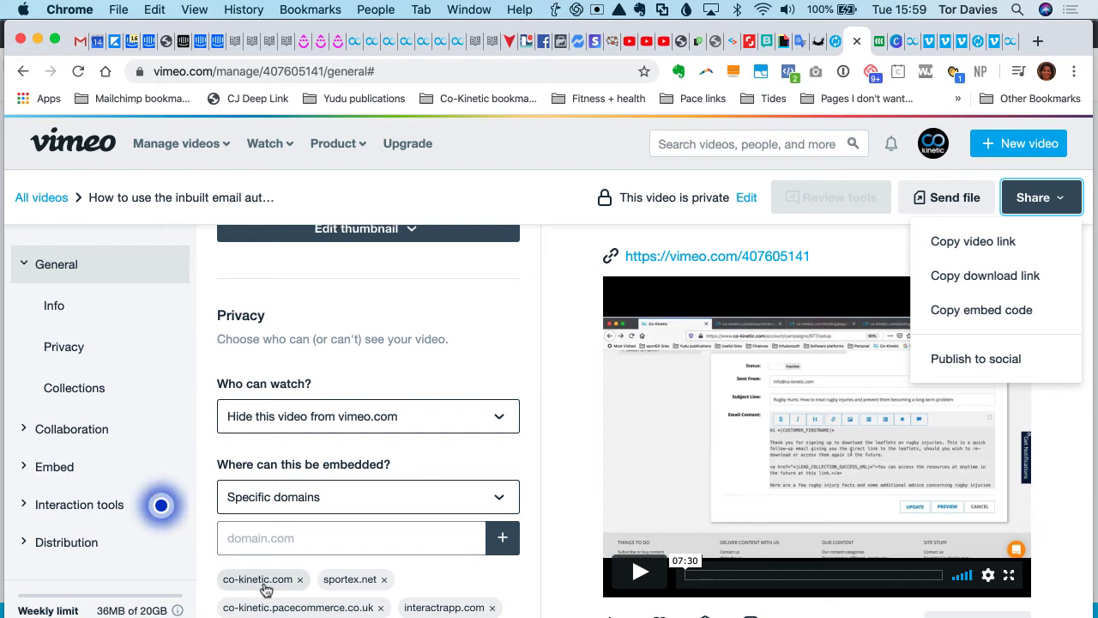
pyautogui.scroll(-2, 293, 406)
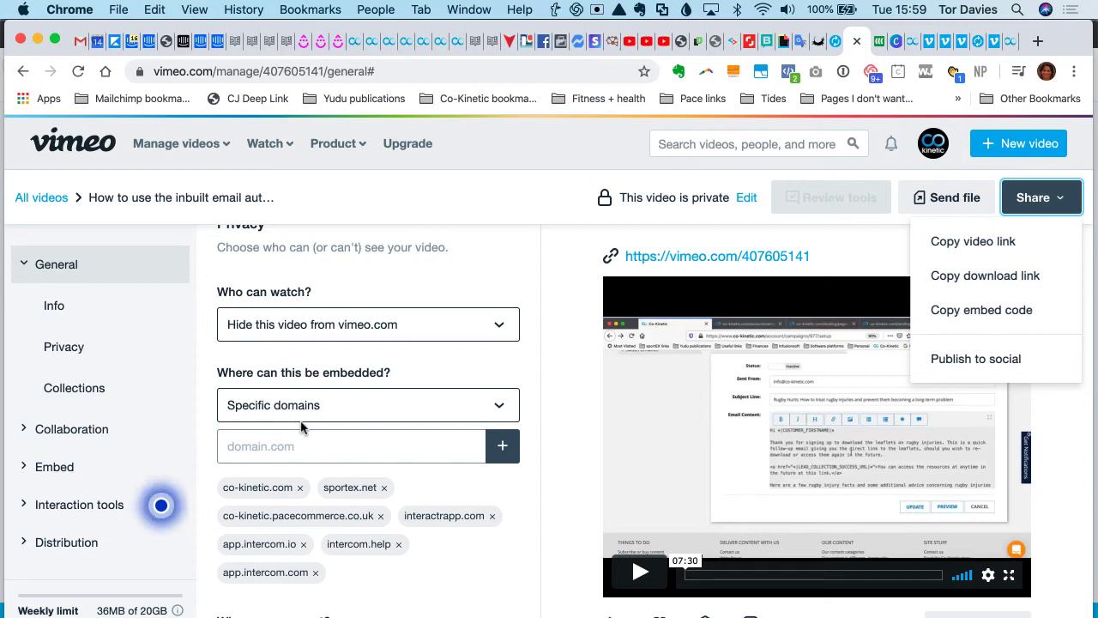
pyautogui.scroll(-2, 301, 426)
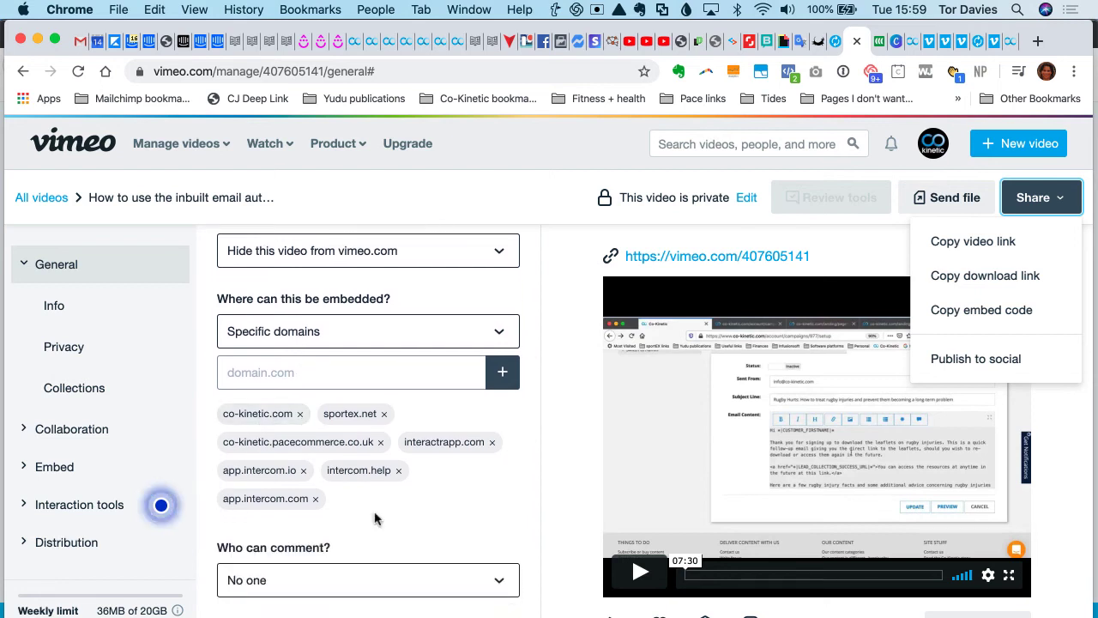
pyautogui.scroll(-3, 375, 517)
pyautogui.click(495, 486)
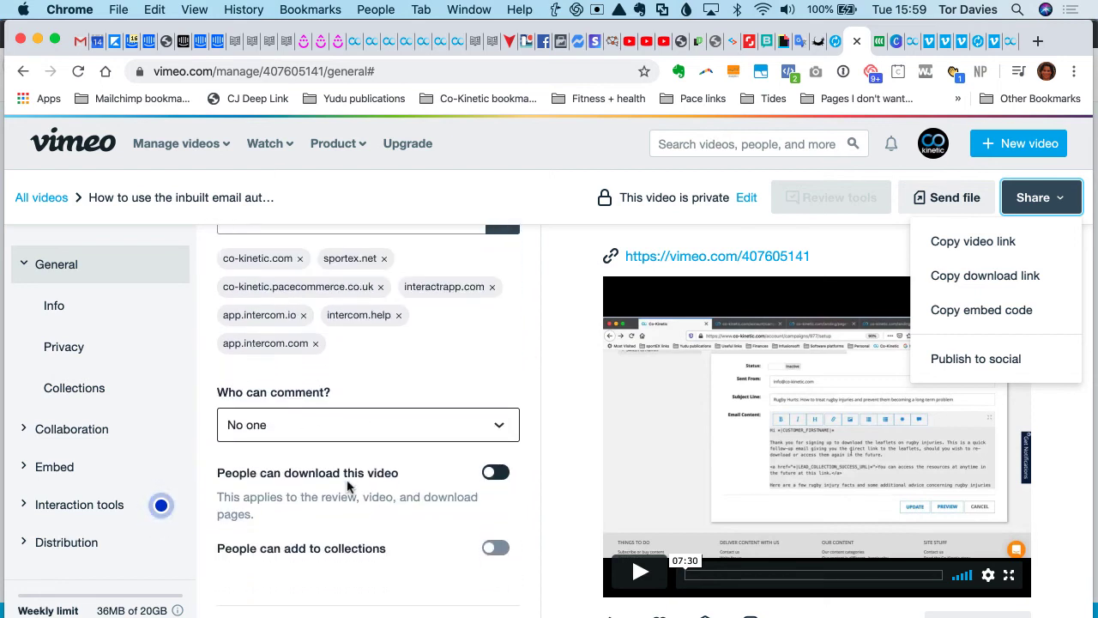
pyautogui.scroll(-2, 347, 487)
pyautogui.scroll(-1, 348, 487)
pyautogui.scroll(-1, 348, 487)
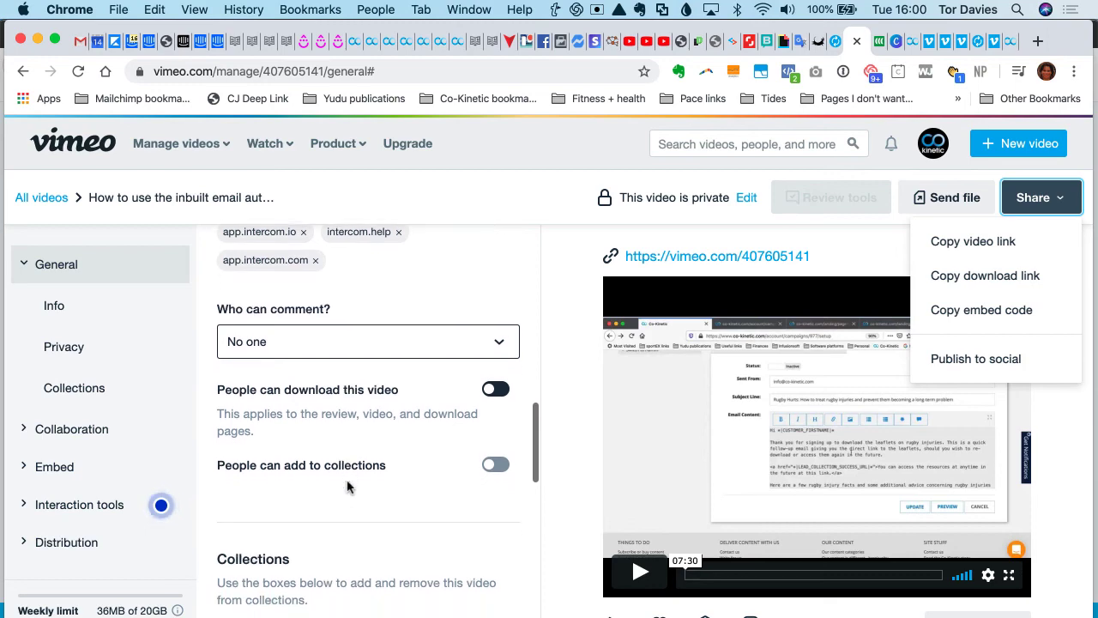
pyautogui.scroll(-5, 331, 472)
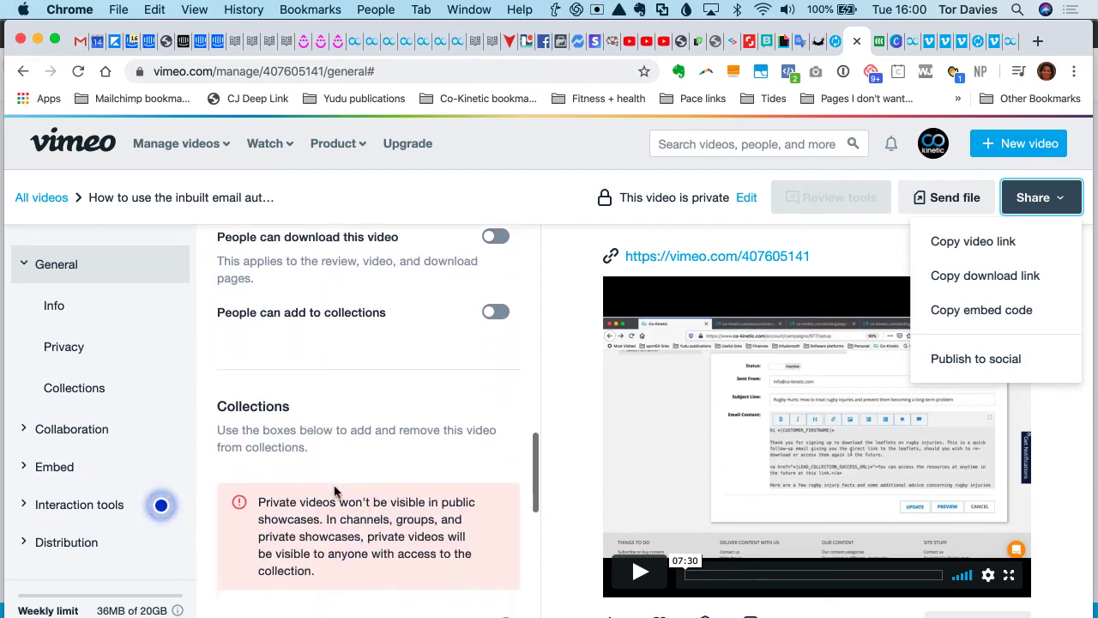
pyautogui.scroll(-4, 334, 490)
pyautogui.scroll(15, 334, 486)
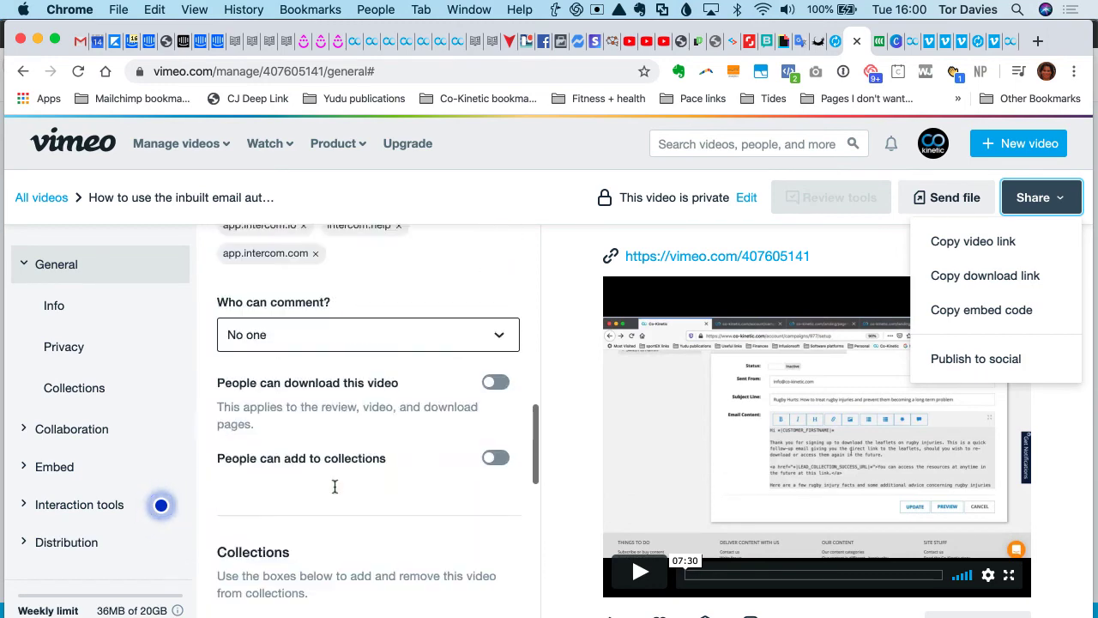
# - Copy the video's embed code again and switch to the Word document holding the iframe codes
pyautogui.click(992, 317)
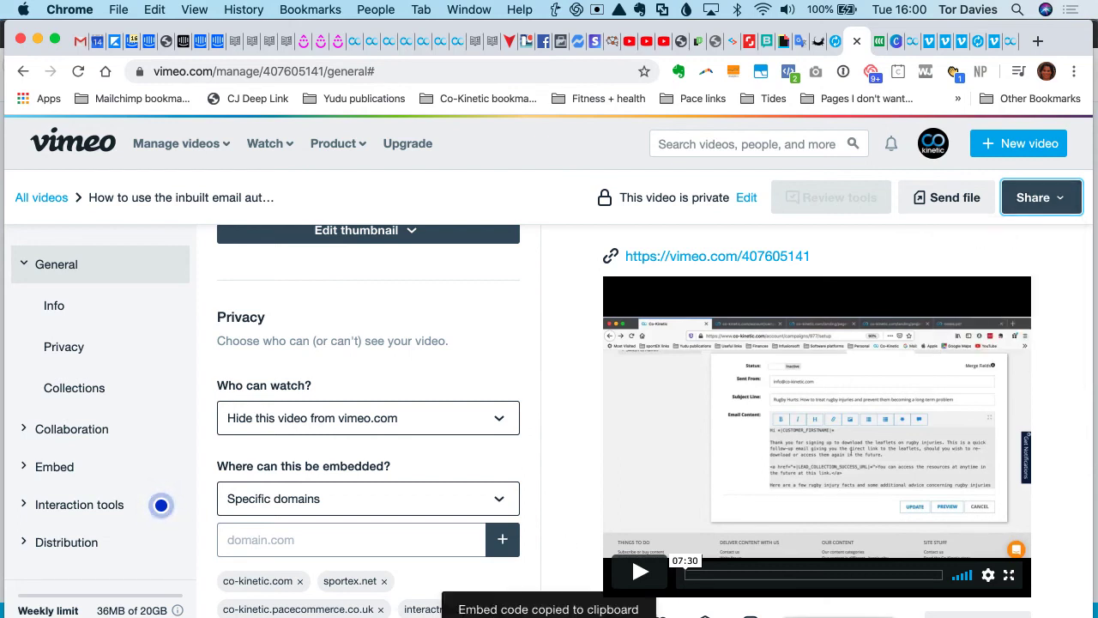
pyautogui.press('super+Tab')
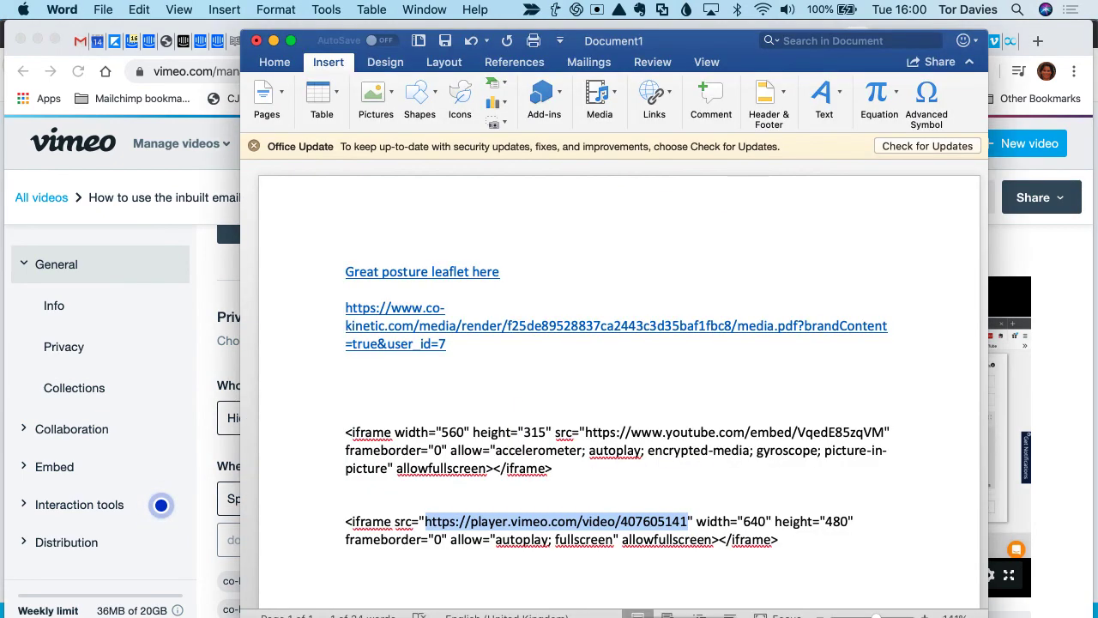
# - Paste the copied Vimeo iframe code below the existing Vimeo code, leaving a blank line, and select only its player URL inside the src quotes
pyautogui.click(790, 542)
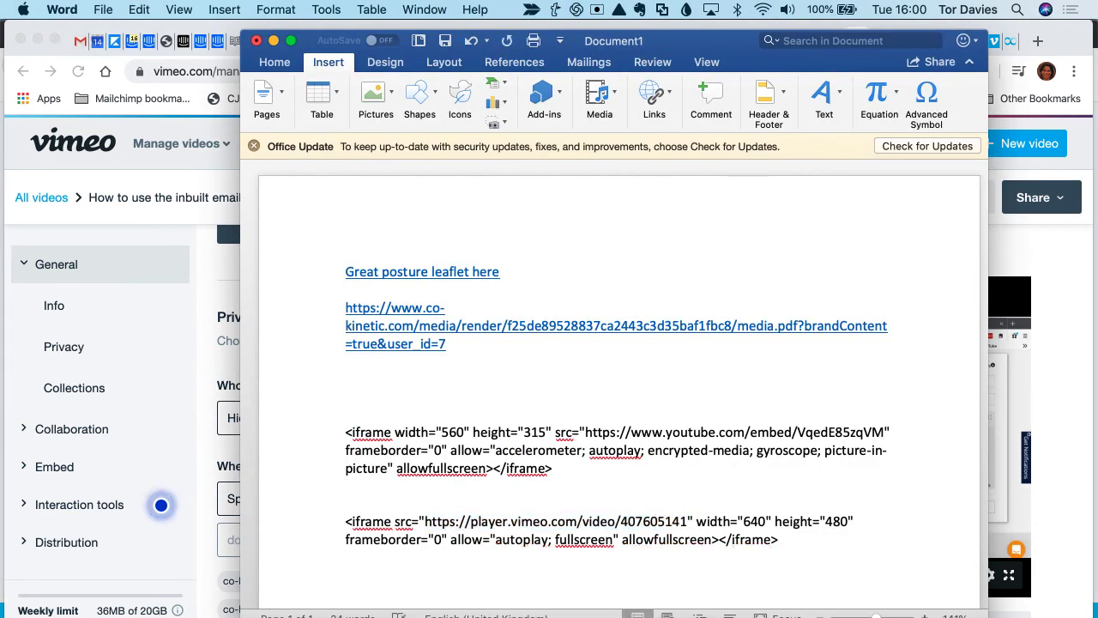
pyautogui.press('Return')
pyautogui.press('Return')
pyautogui.press('cmd+v')
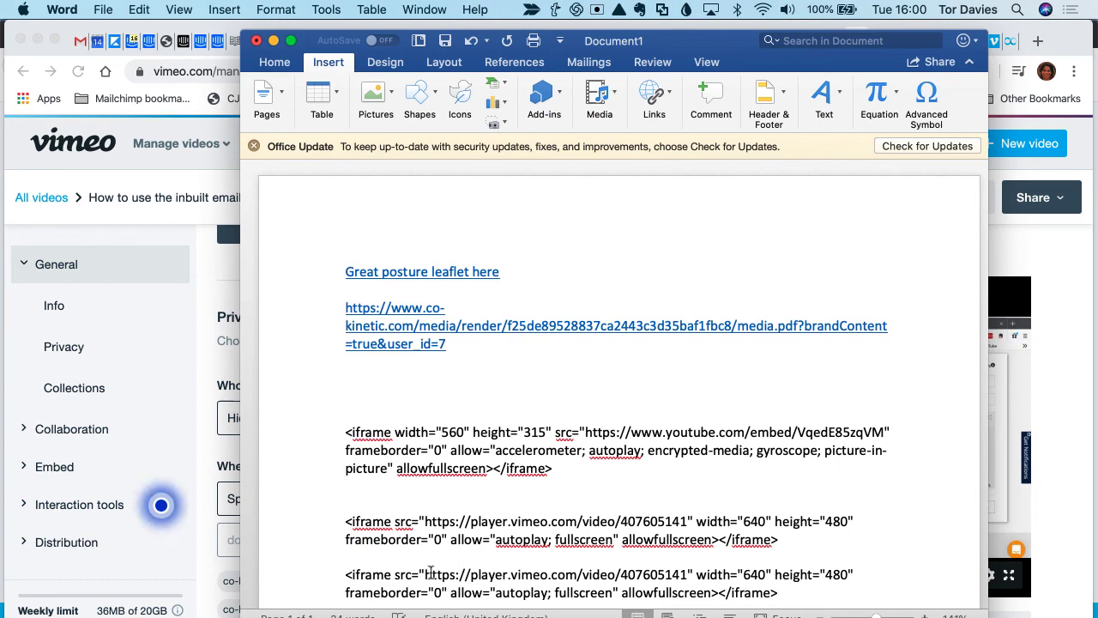
pyautogui.moveTo(426, 574); pyautogui.dragTo(667, 570)
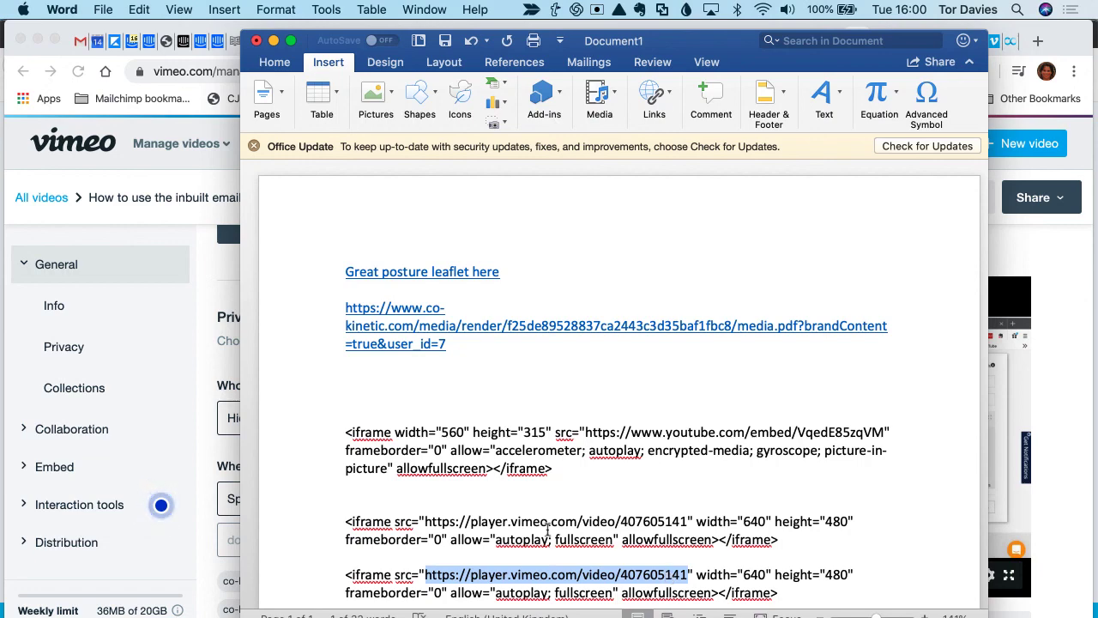
# - Switch back to Chrome and review the embedded video and the speaker section on the webinar delivery page
pyautogui.click(1075, 352)
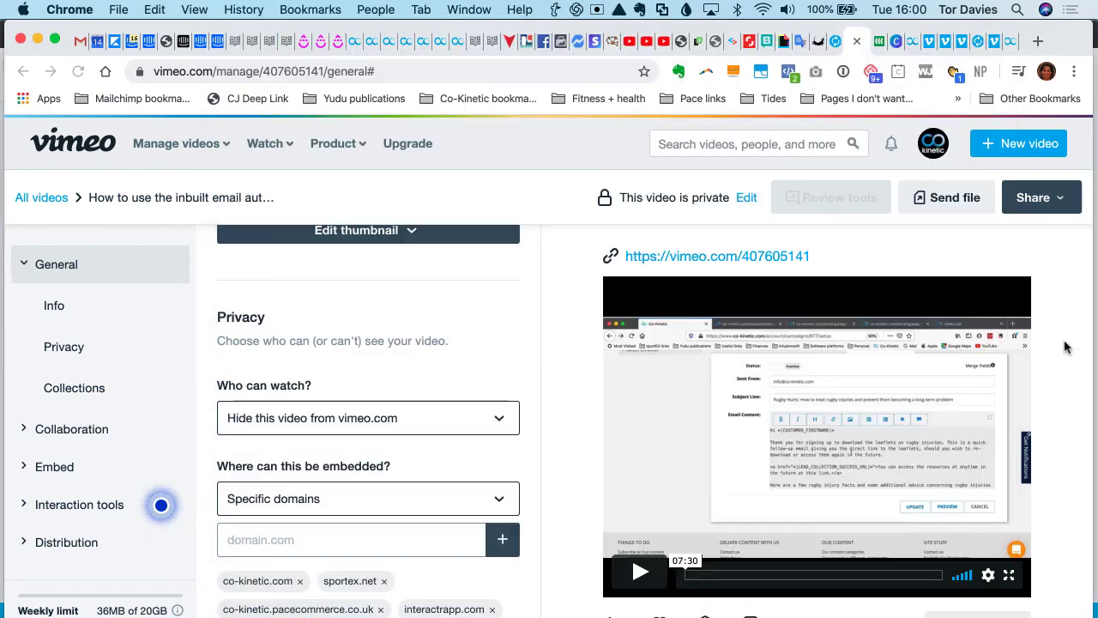
pyautogui.click(999, 41)
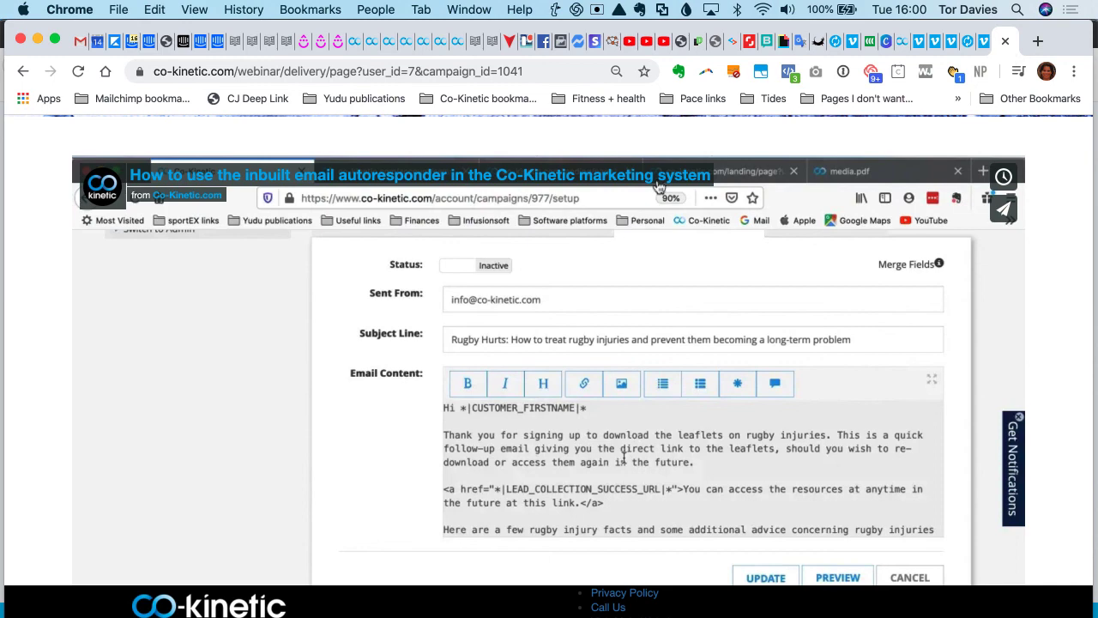
pyautogui.scroll(-5, 604, 190)
pyautogui.scroll(3, 603, 190)
pyautogui.scroll(4, 604, 190)
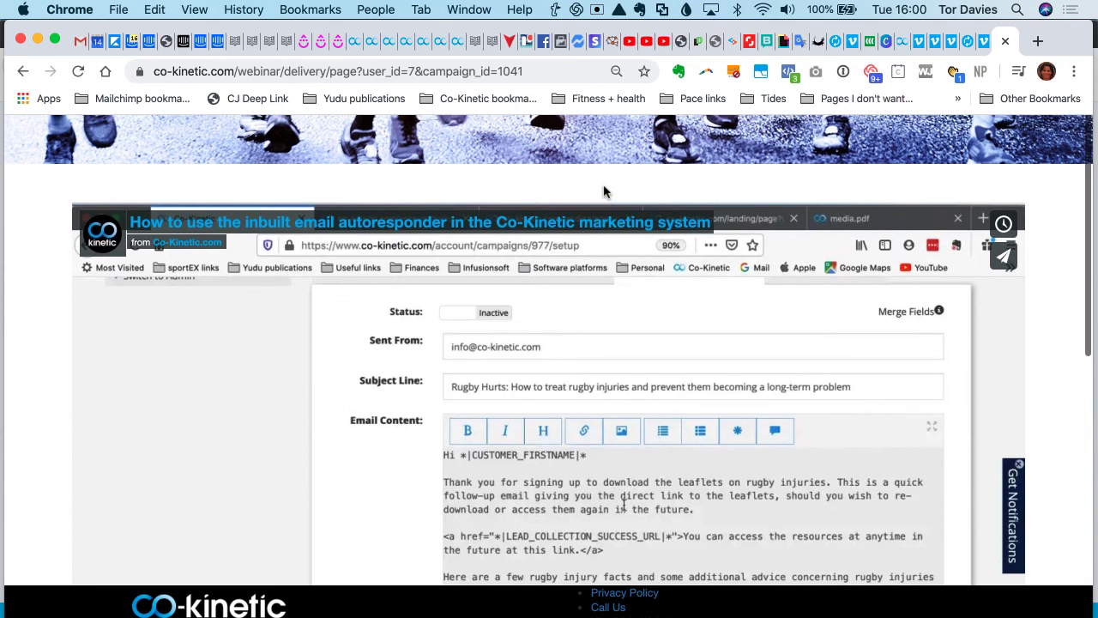
pyautogui.scroll(-6, 604, 191)
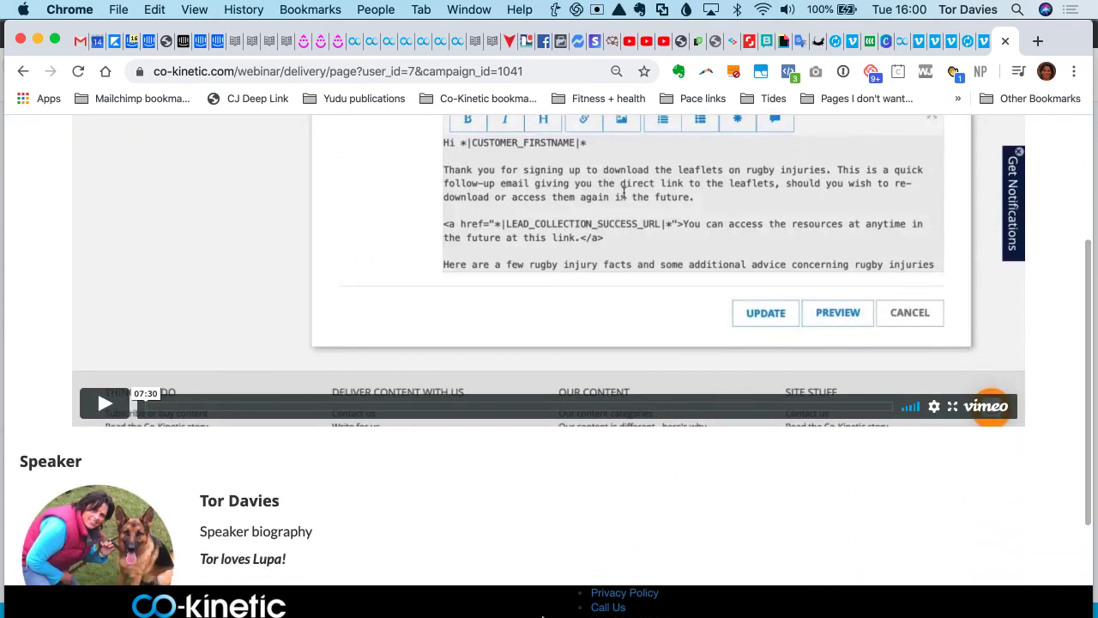
pyautogui.scroll(-2, 513, 468)
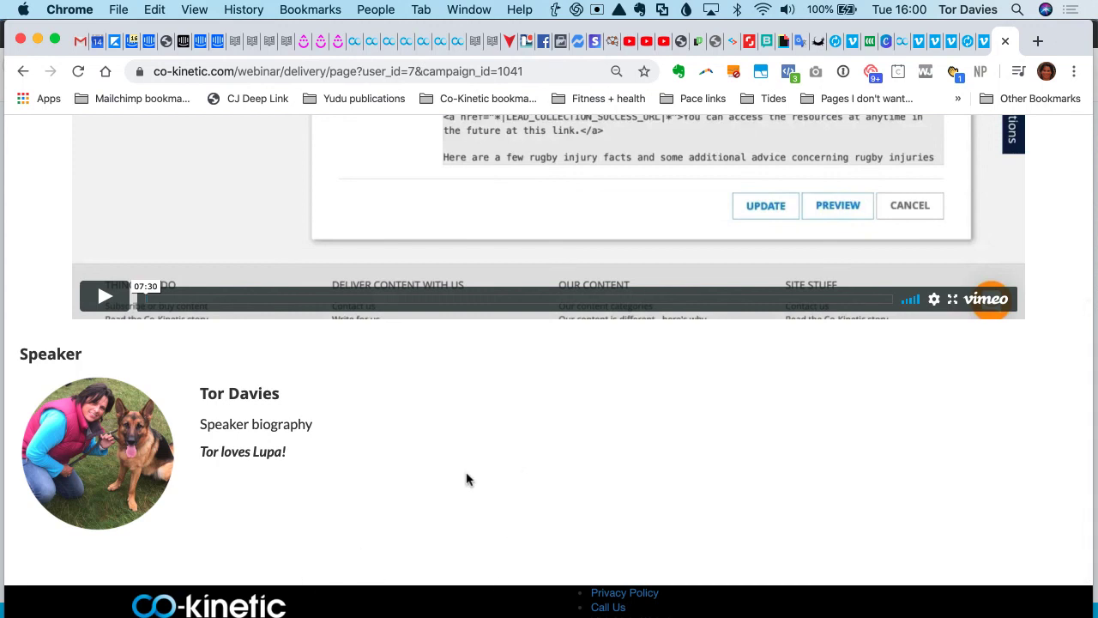
pyautogui.scroll(5, 654, 511)
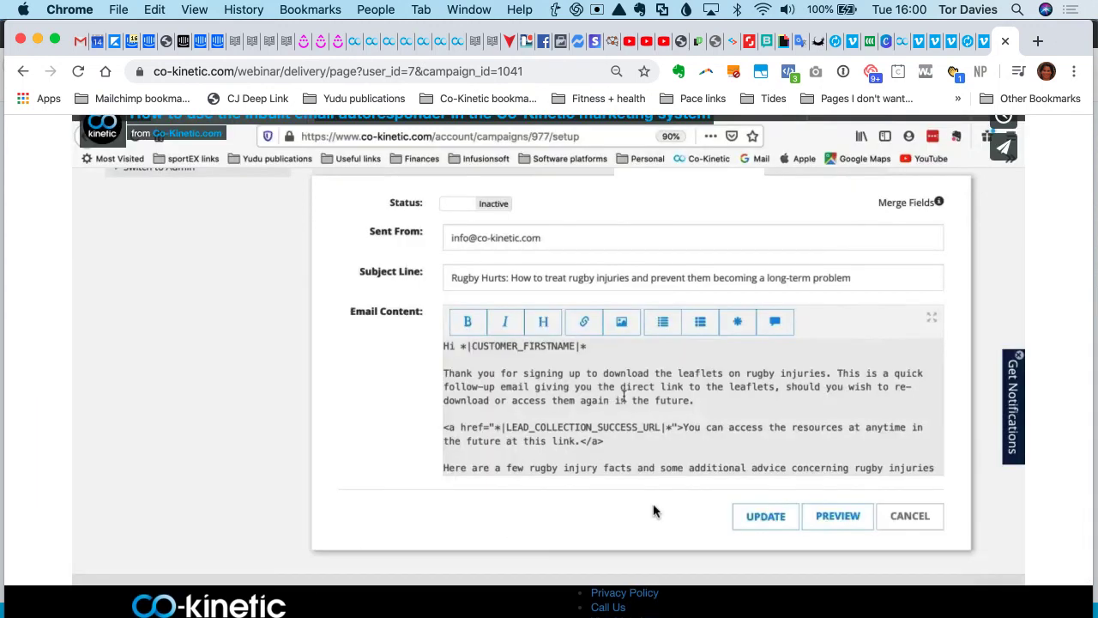